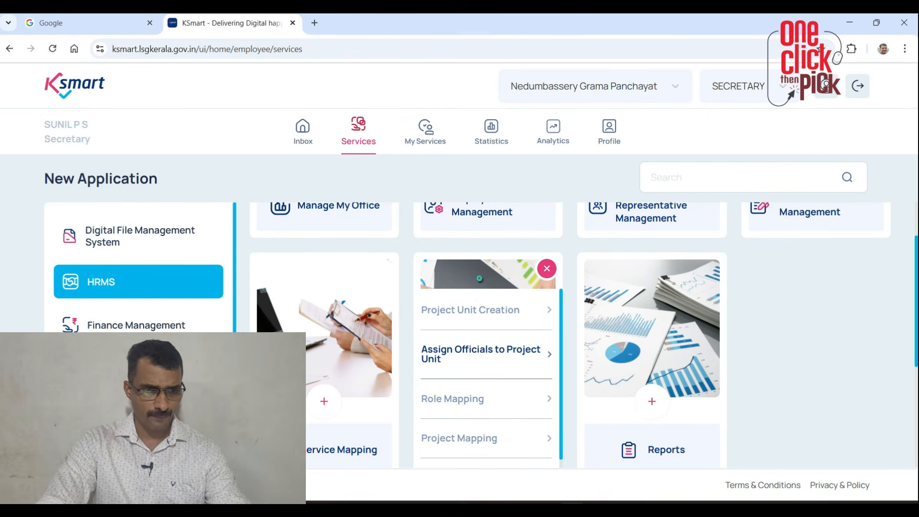
Start a new officials-to-project-unit assignment for department Local Self Government and project unit Secretary Nedumbassery Grama Panchayat.
left_click(476, 359)
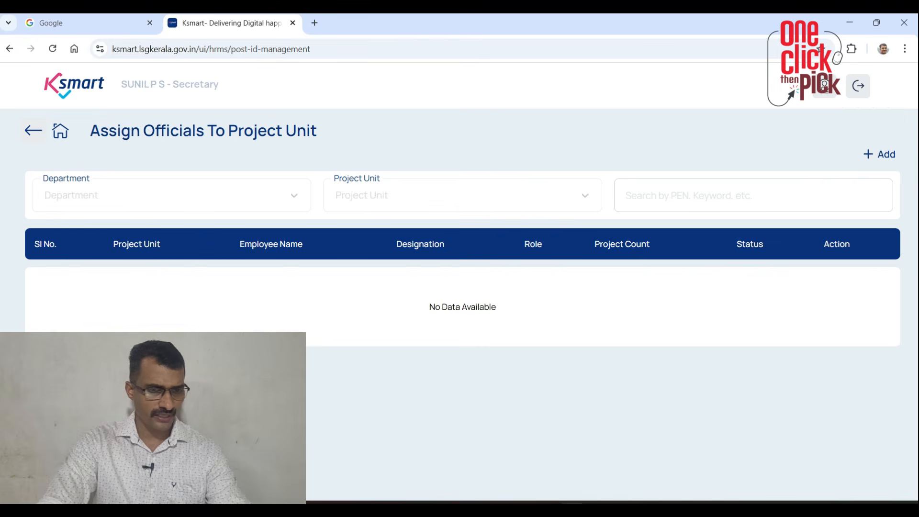
left_click(879, 154)
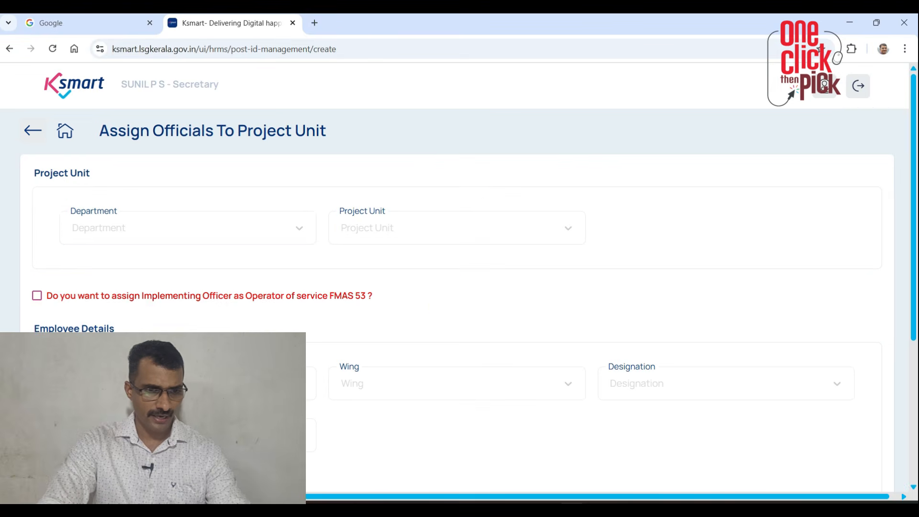
left_click(137, 228)
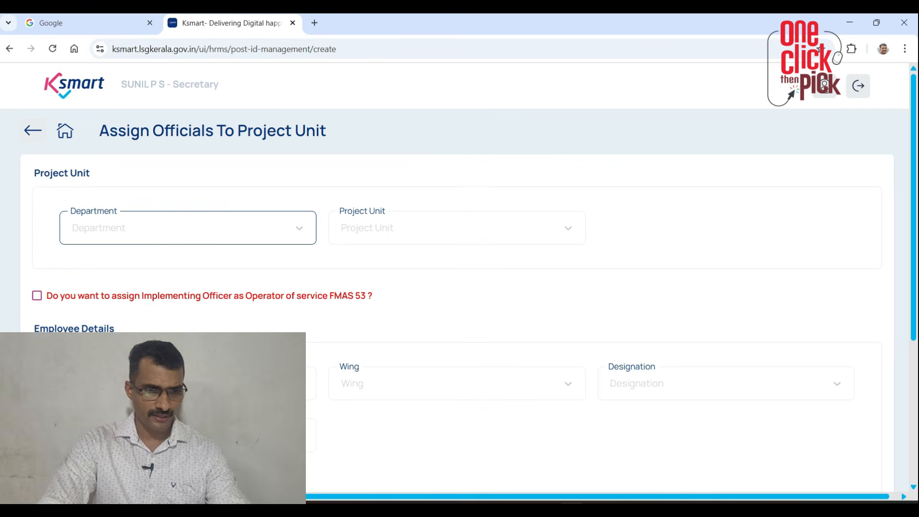
left_click(149, 262)
left_click(397, 229)
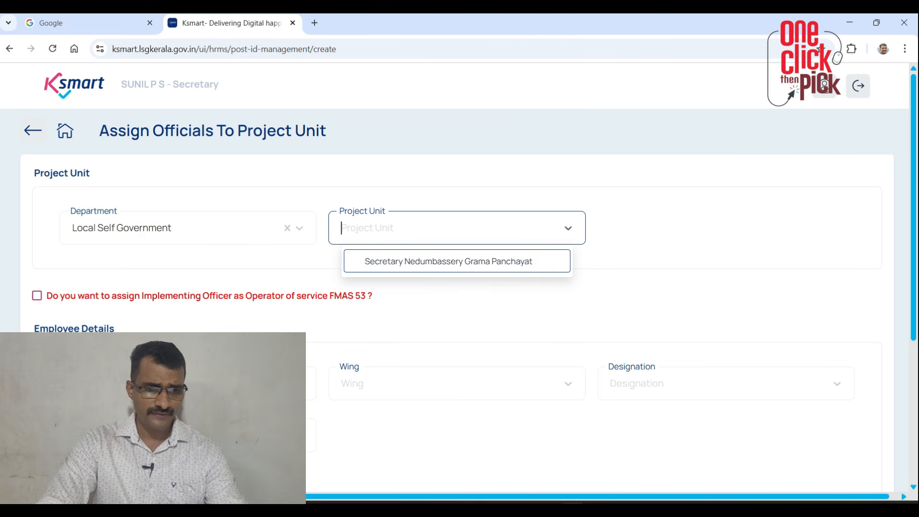
left_click(449, 262)
In the employee details, set the department to Local Self Government and the wing to General.
scroll(407, 287, "down", 2)
key("ctrl")
key("ctrl")
key("ctrl")
key("ctrl")
key("ctrl")
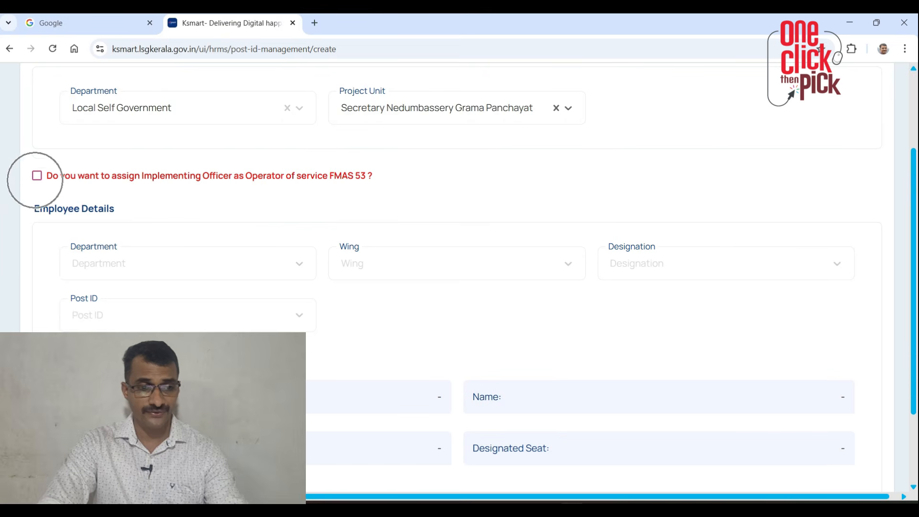
left_click(119, 265)
key("ctrl")
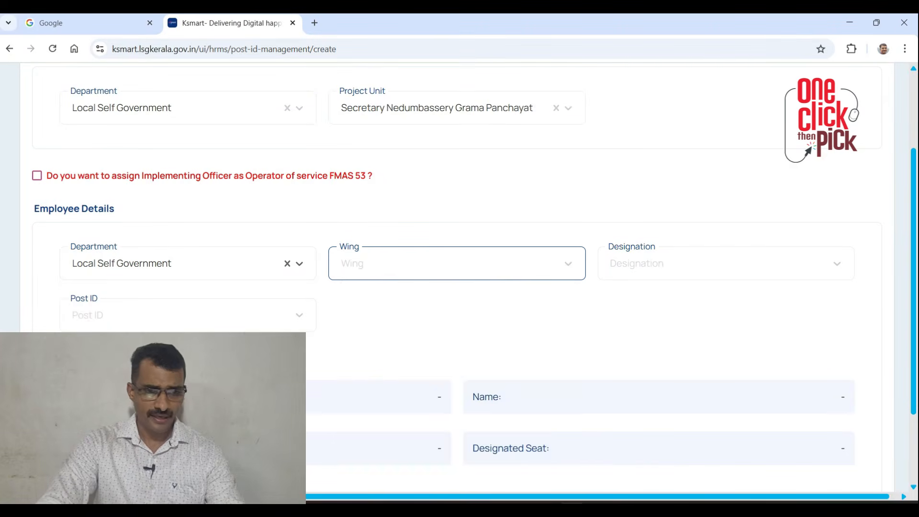
left_click(377, 269)
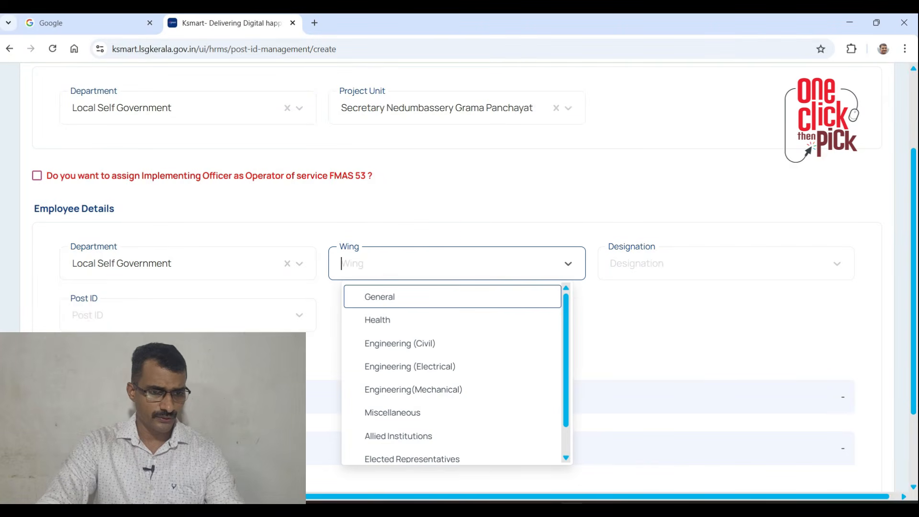
left_click(380, 297)
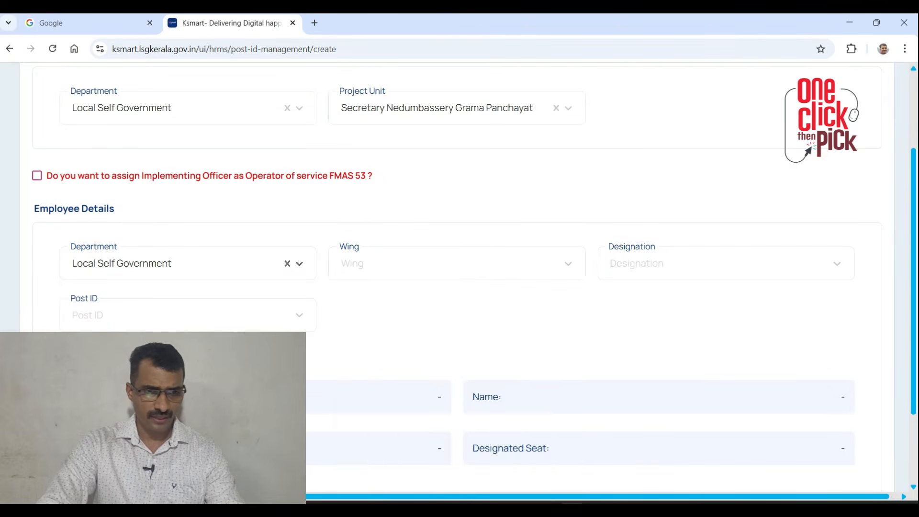
left_click(370, 262)
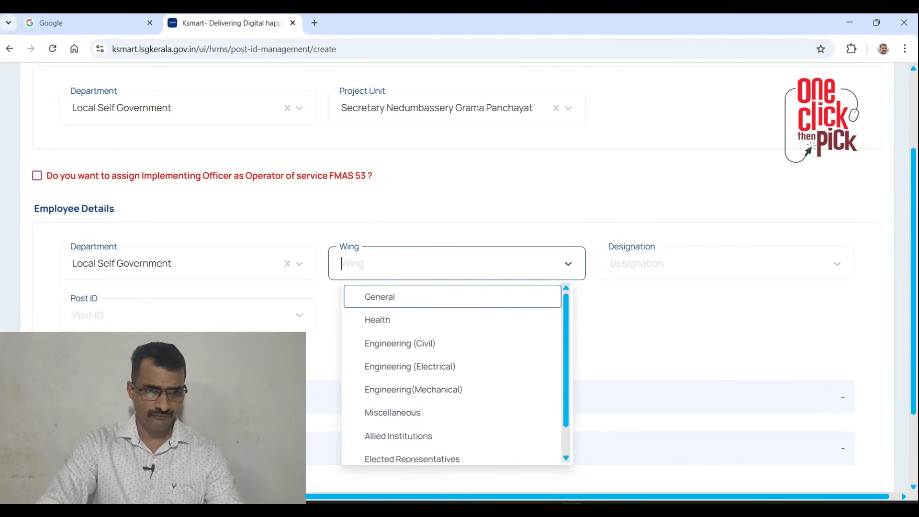
left_click(411, 299)
Choose the designation Senior Clerk with the A2 post ID and map that employee to the project unit.
left_click(694, 264)
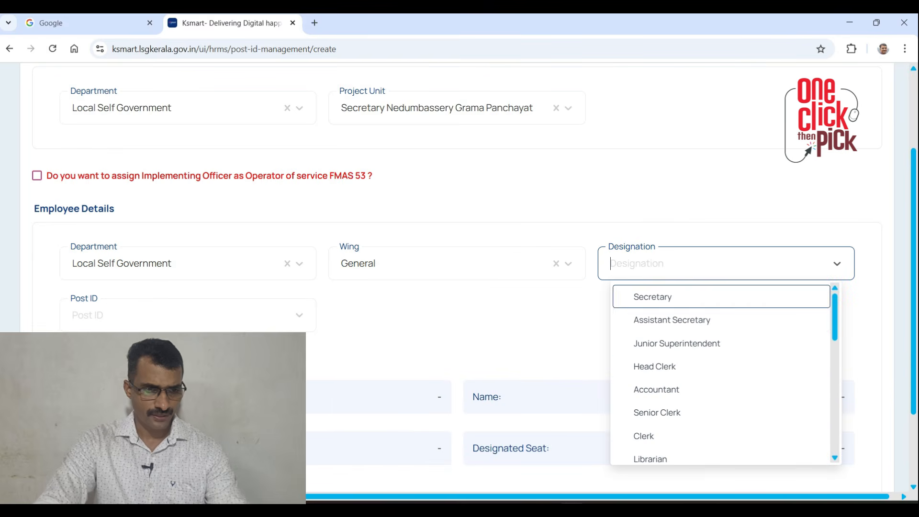
left_click(664, 413)
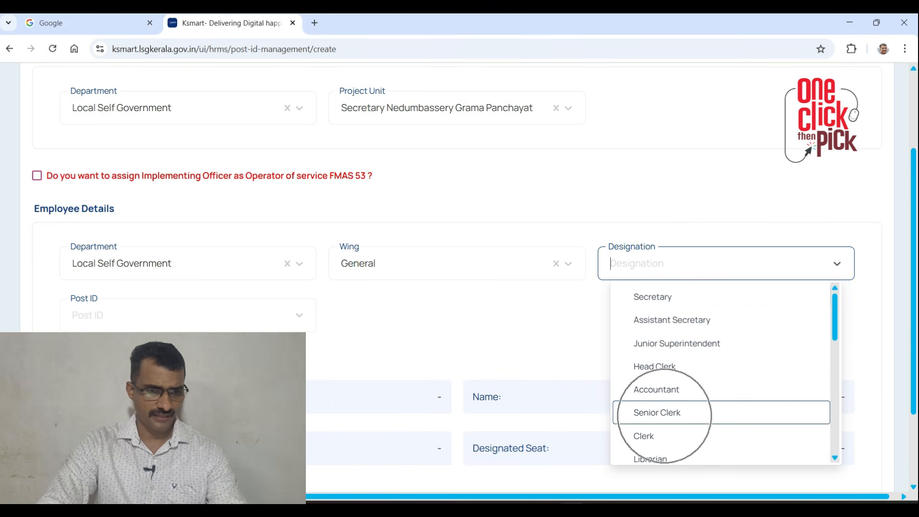
left_click(187, 315)
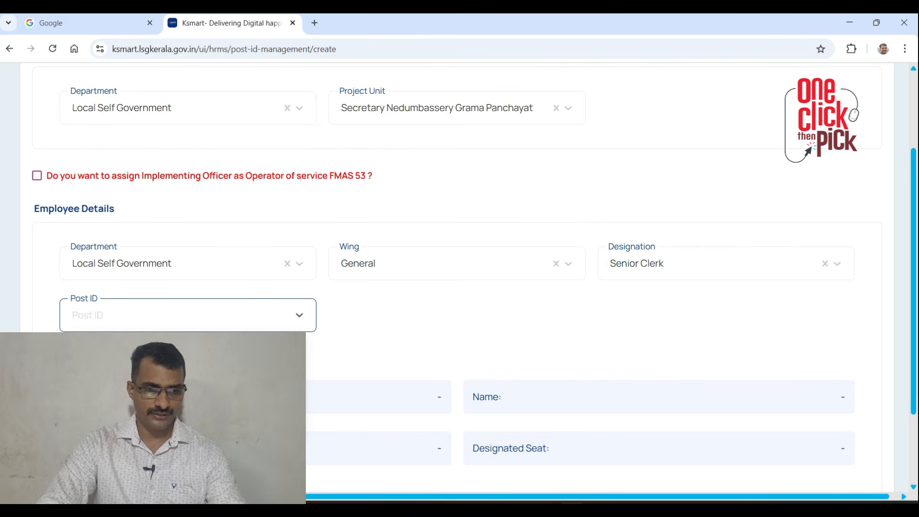
left_click(188, 354)
scroll(457, 278, "down", 3)
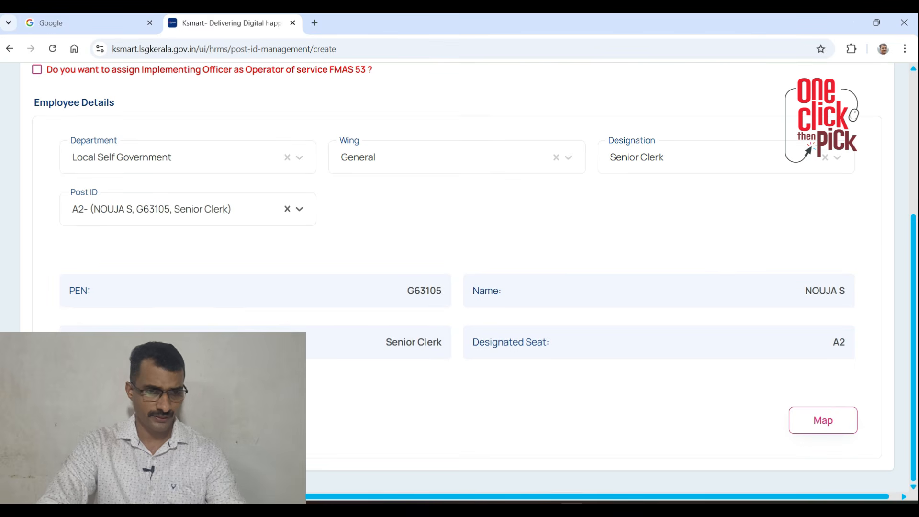
left_click(825, 427)
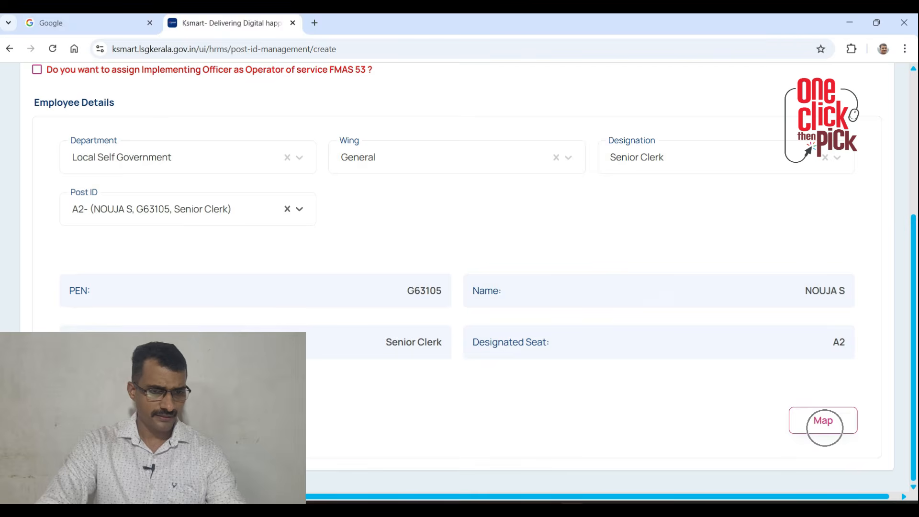
Change the designation to Junior Superintendent, select the matching post ID and map that employee to the project unit.
scroll(673, 271, "up", 2)
left_click(673, 271)
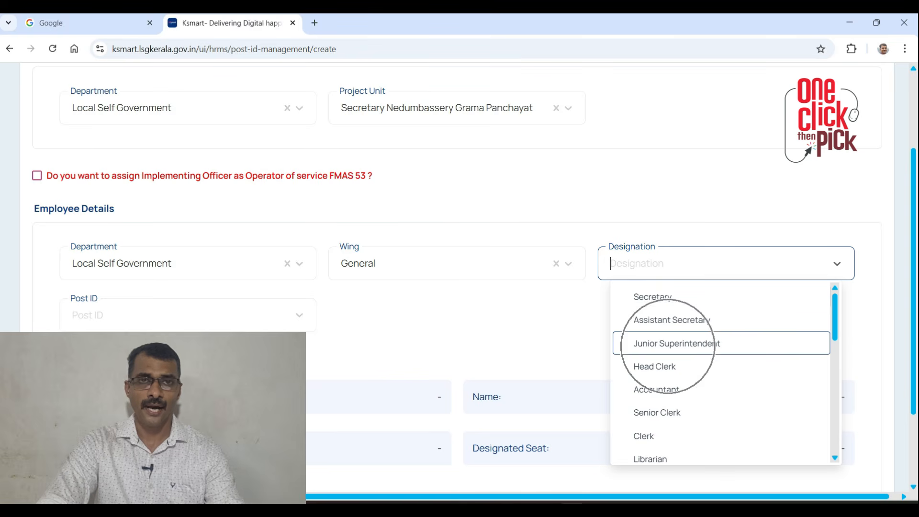
left_click(668, 344)
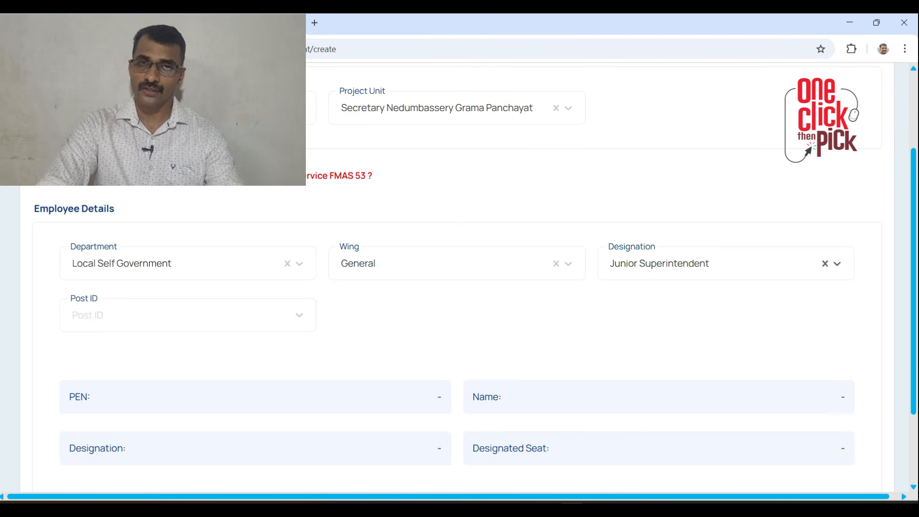
scroll(181, 261, "down", 1)
left_click(180, 261)
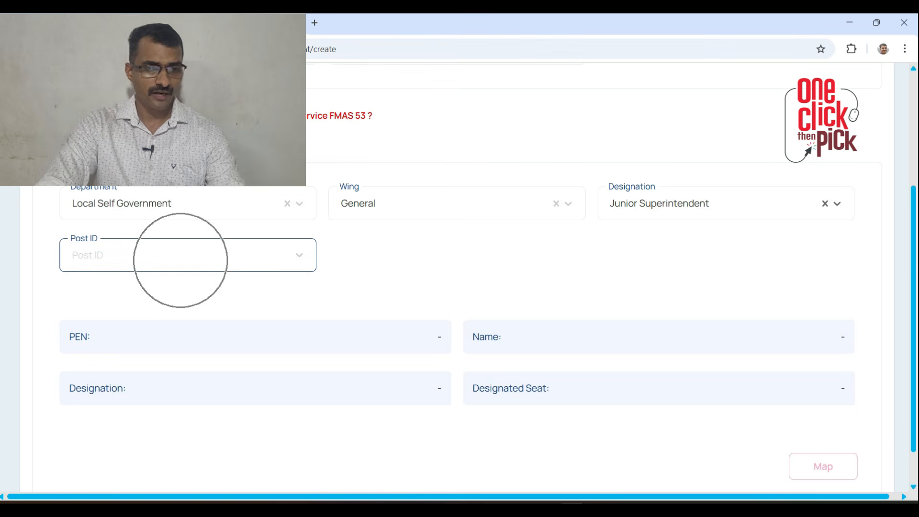
left_click(167, 291)
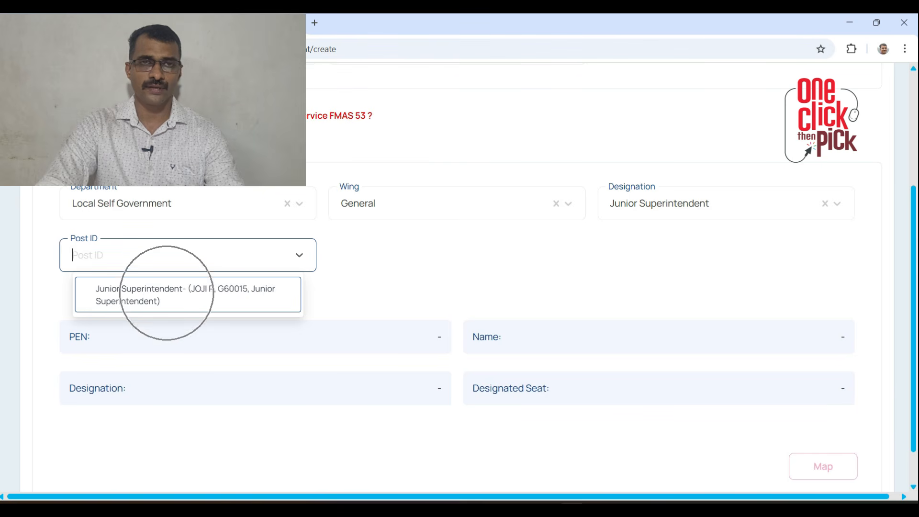
scroll(457, 291, "down", 1)
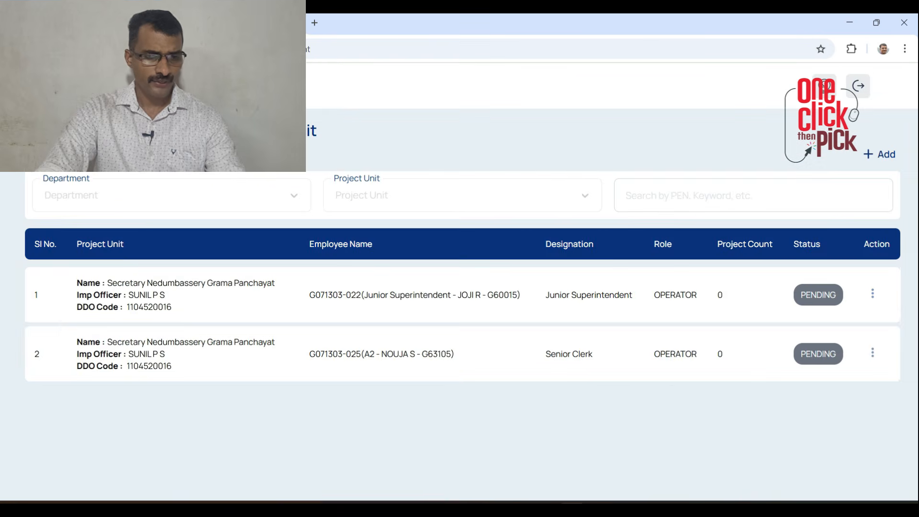
left_click(389, 349)
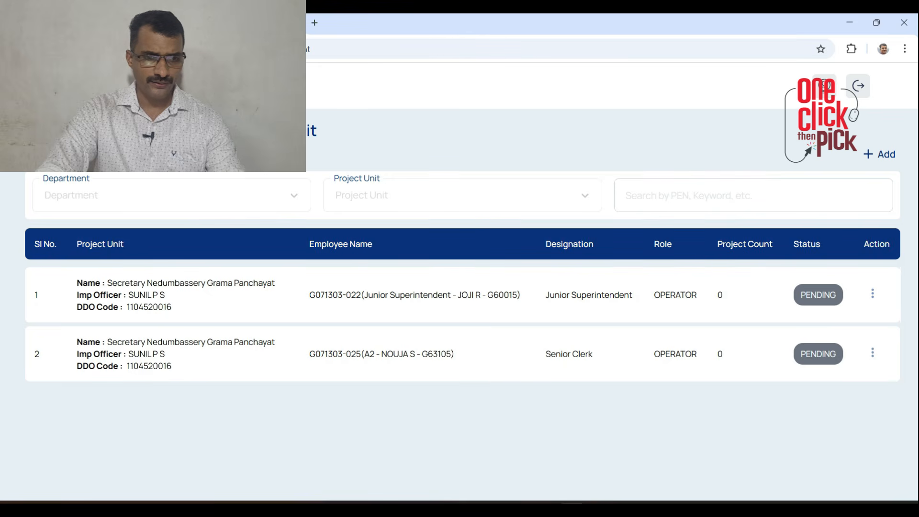
left_click(869, 293)
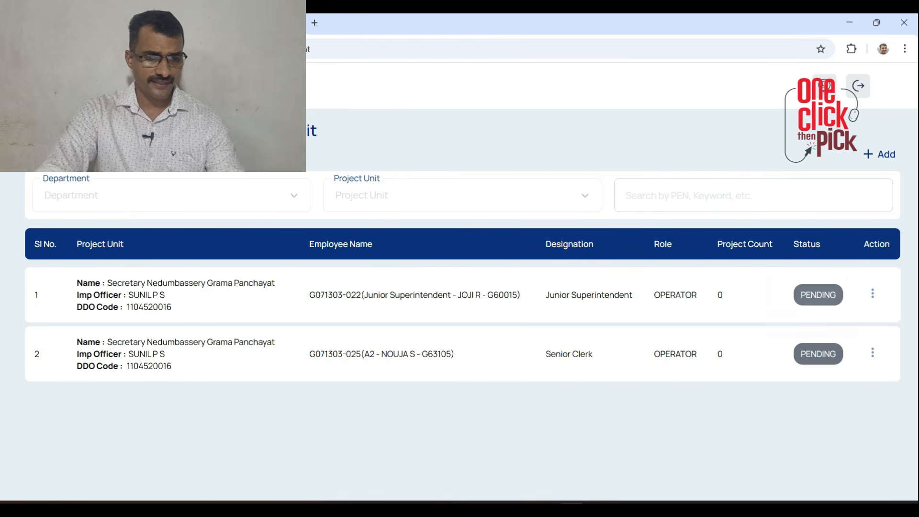
left_click(786, 315)
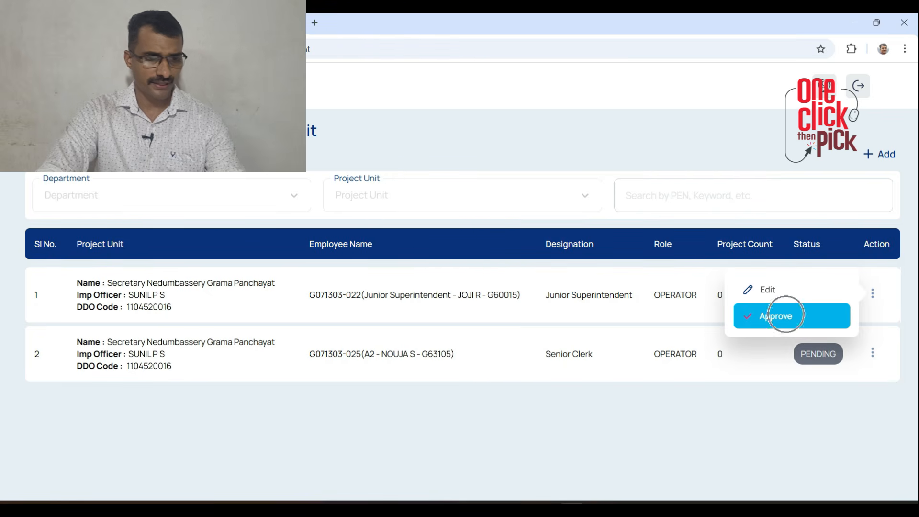
left_click(671, 297)
left_click(674, 353)
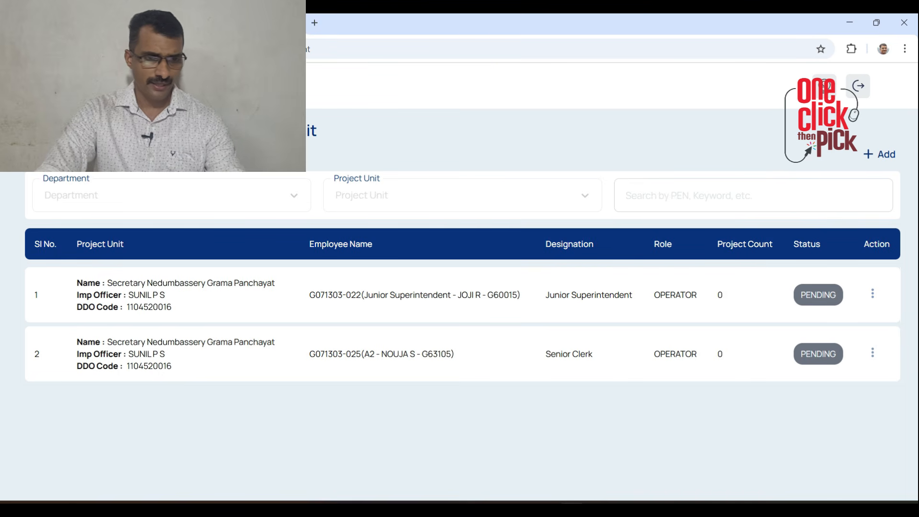
Approve the pending Junior Superintendent assignment with workflow status PUBLISH -(ADMINISTRATOR) and submit it.
left_click(872, 294)
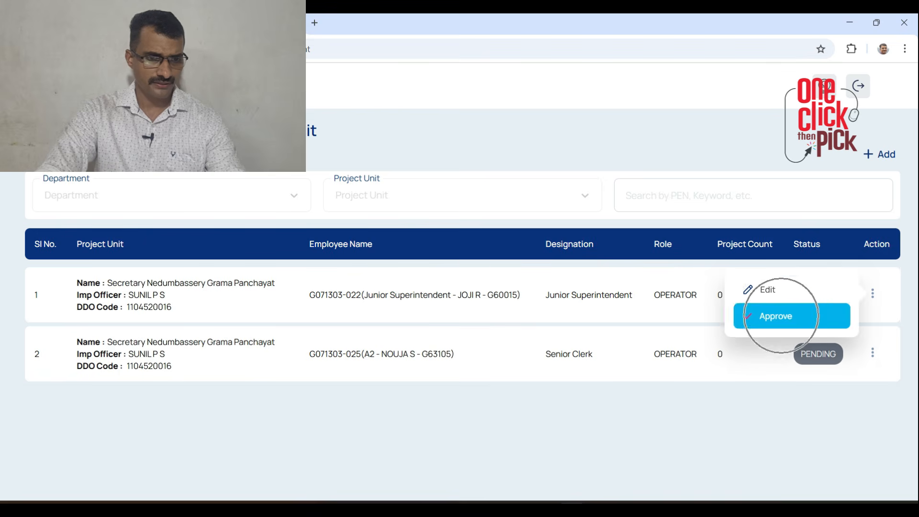
left_click(782, 316)
scroll(172, 326, "down", 8)
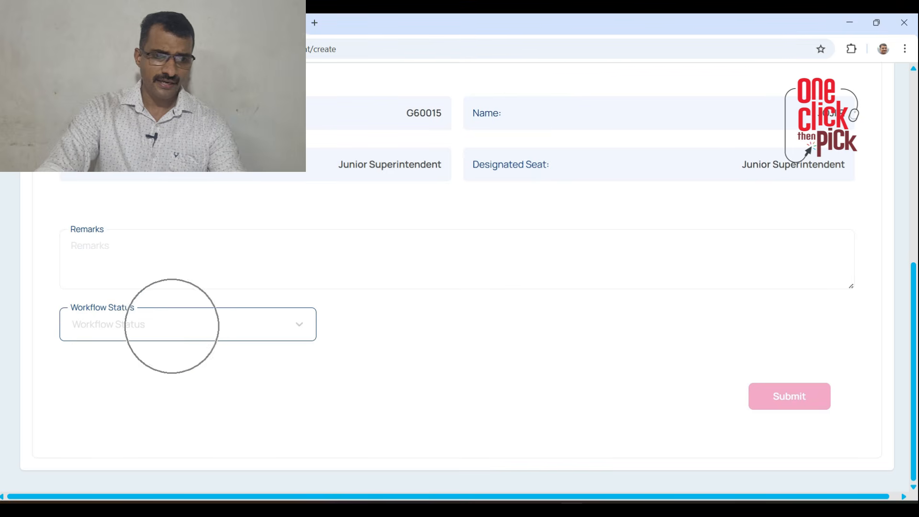
left_click(172, 326)
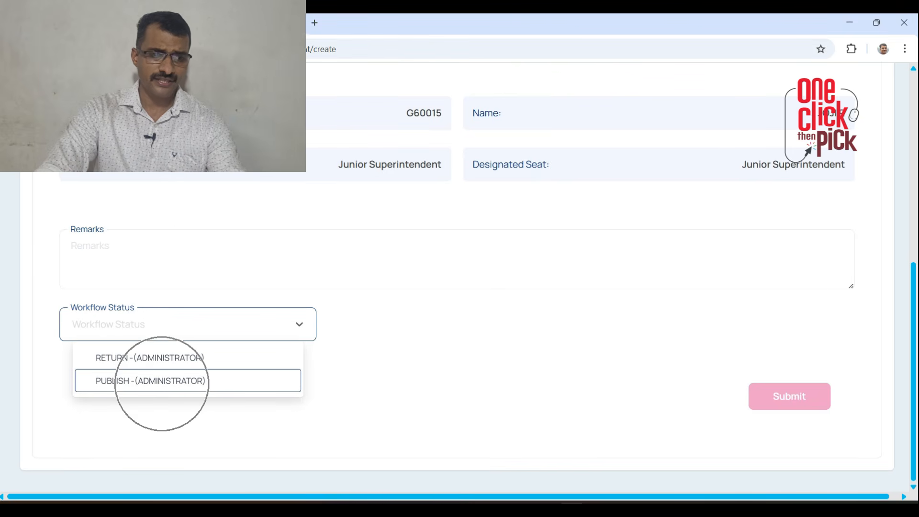
left_click(161, 380)
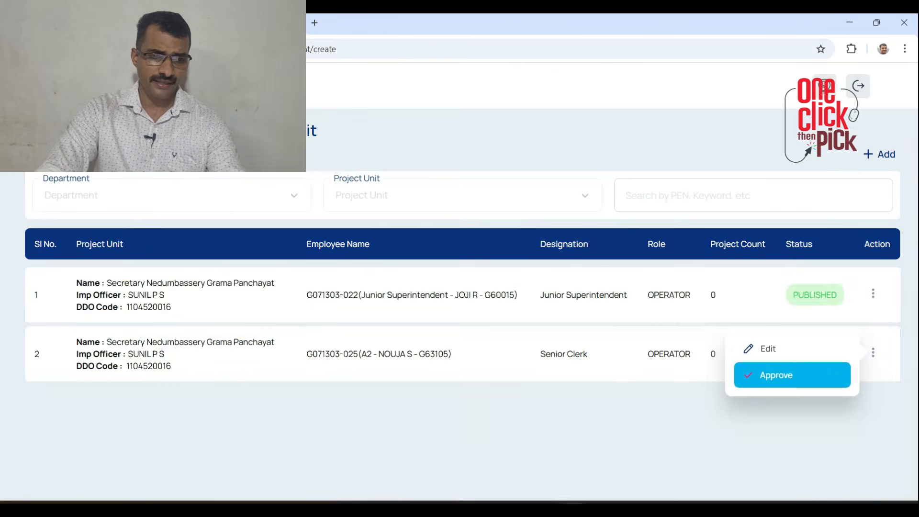
Approve the pending Senior Clerk assignment, setting its workflow status to PUBLISH -(ADMINISTRATOR).
left_click(790, 376)
scroll(460, 287, "down", 8)
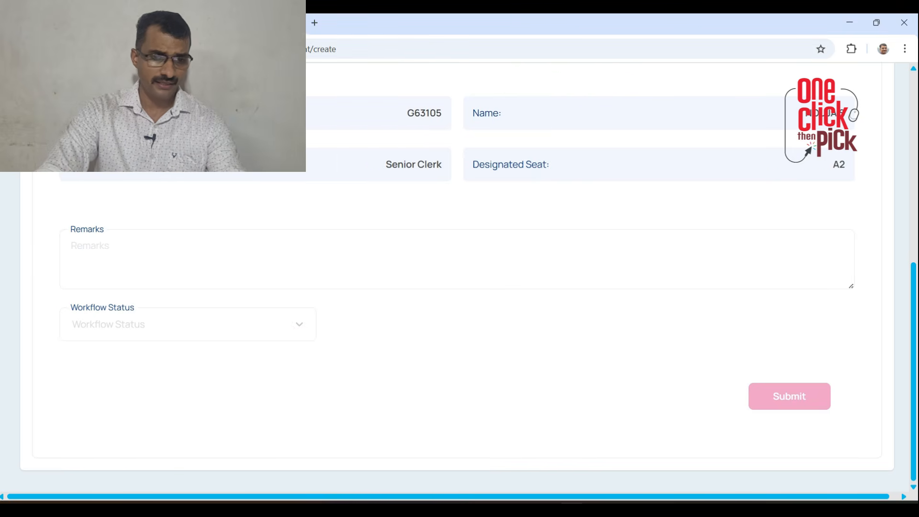
left_click(193, 325)
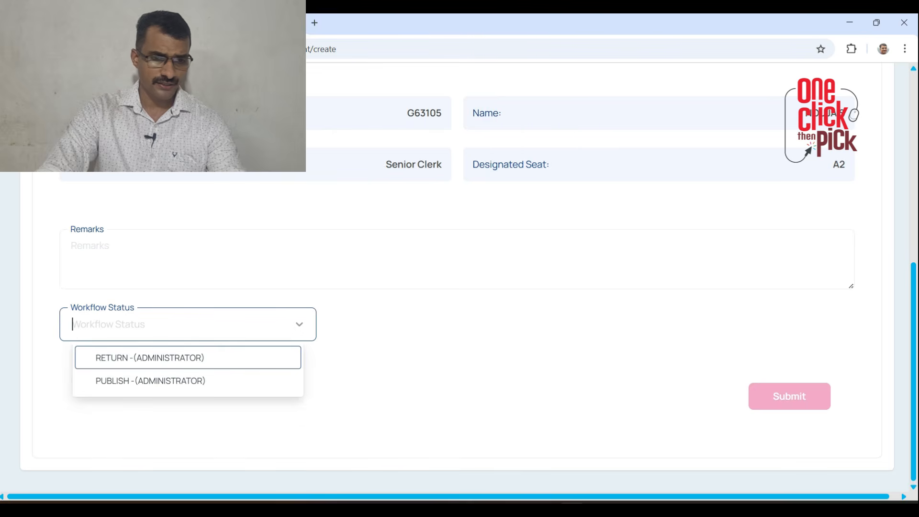
left_click(166, 381)
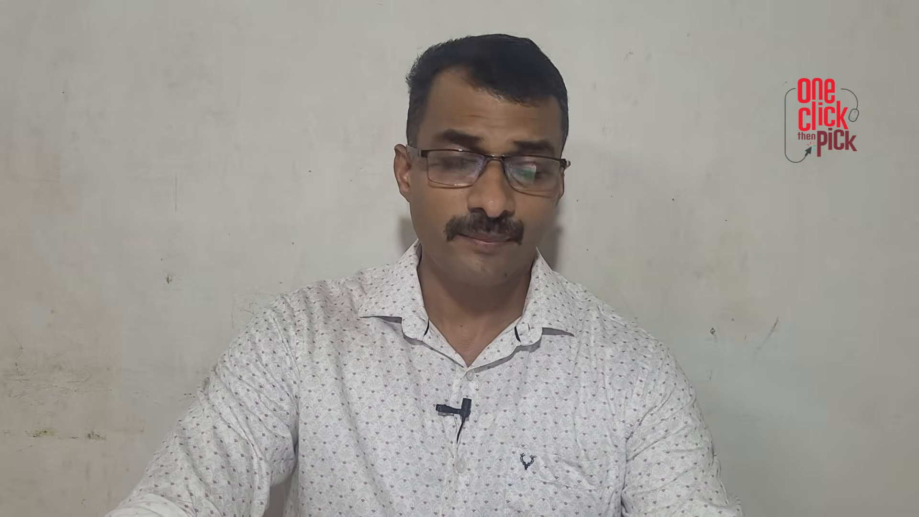
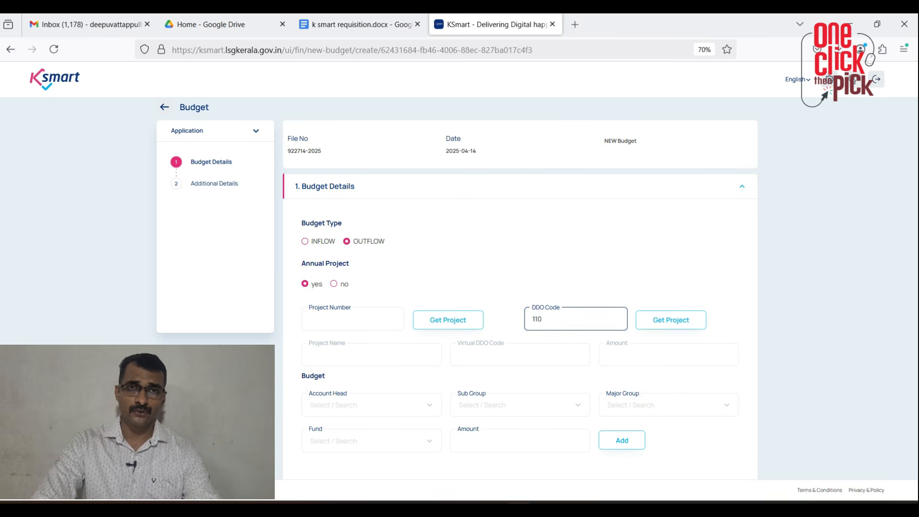
type("4520016")
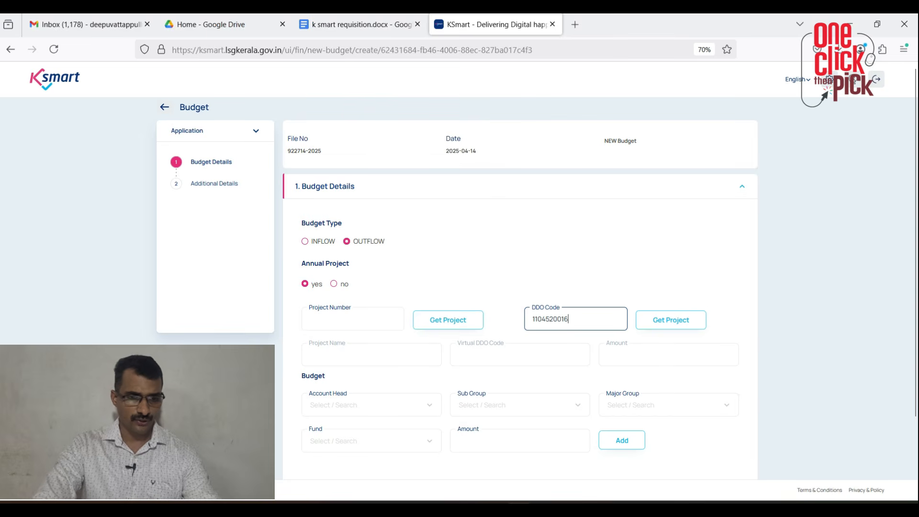
left_click(671, 320)
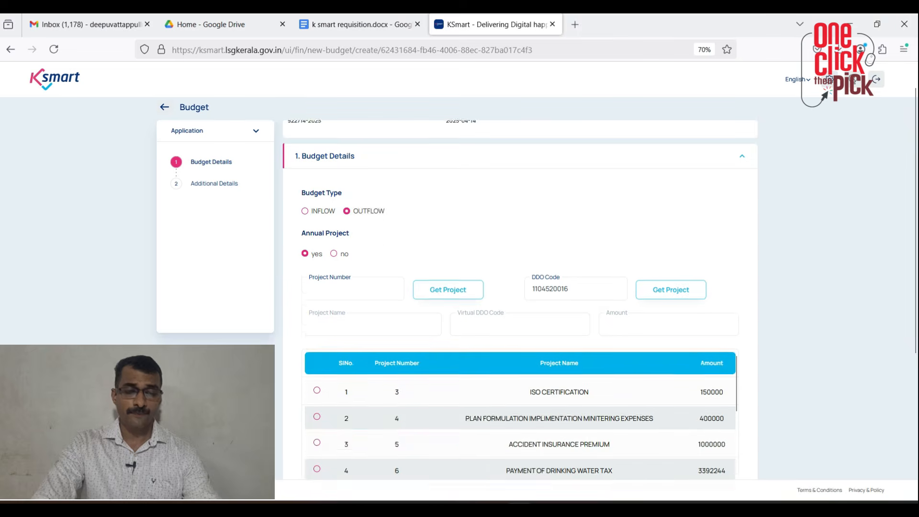
scroll(520, 297, "down", 3)
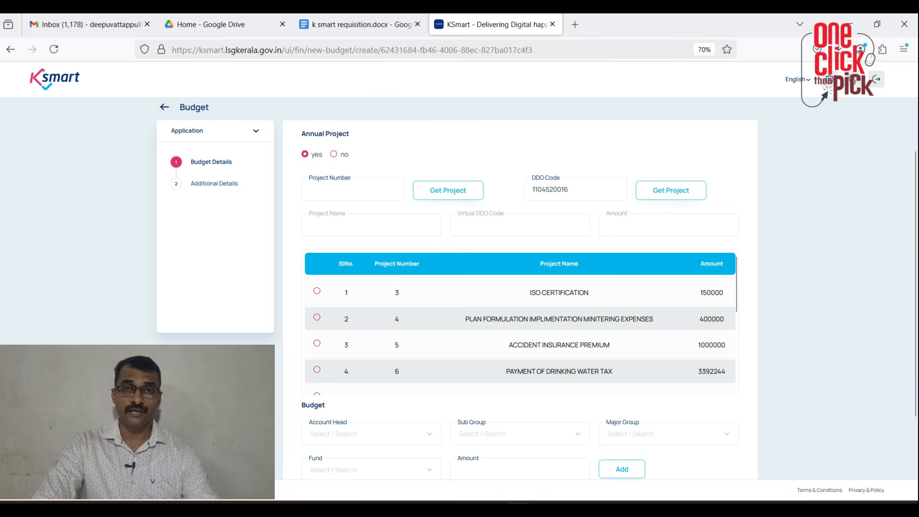
scroll(519, 326, "down", 2)
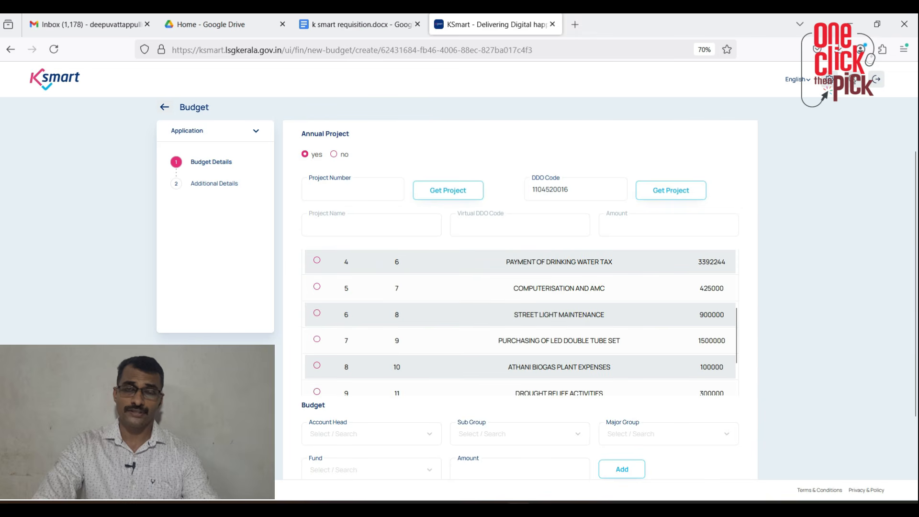
Look through the retrieved annual projects and choose project number 3, ISO CERTIFICATION.
scroll(520, 323, "down", 2)
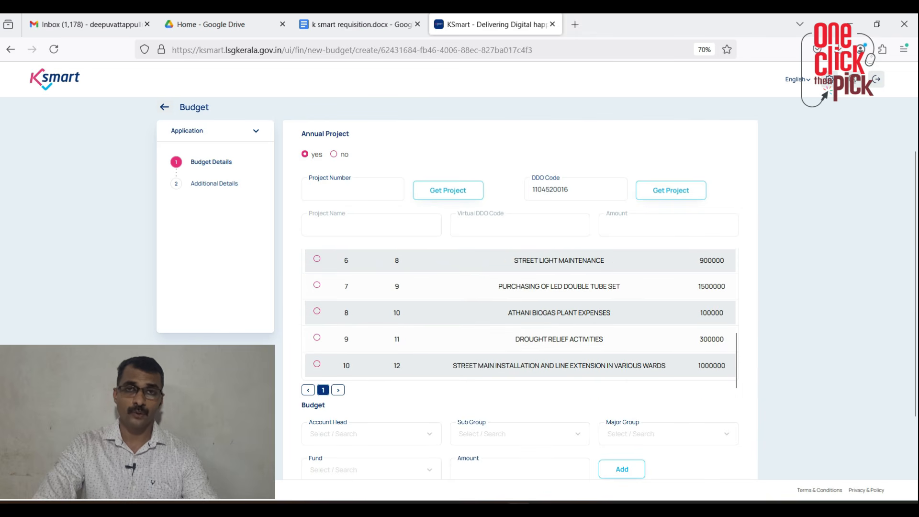
scroll(546, 339, "up", 2)
scroll(546, 338, "up", 3)
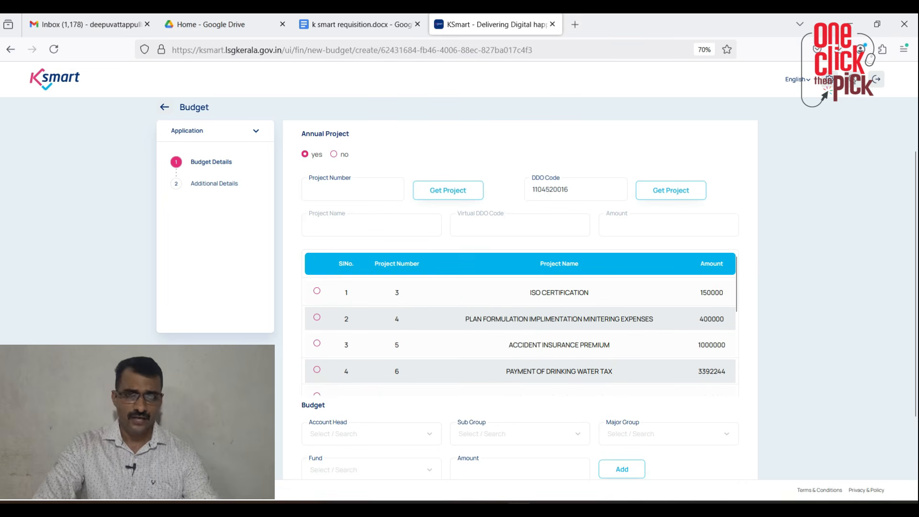
scroll(548, 322, "down", 2)
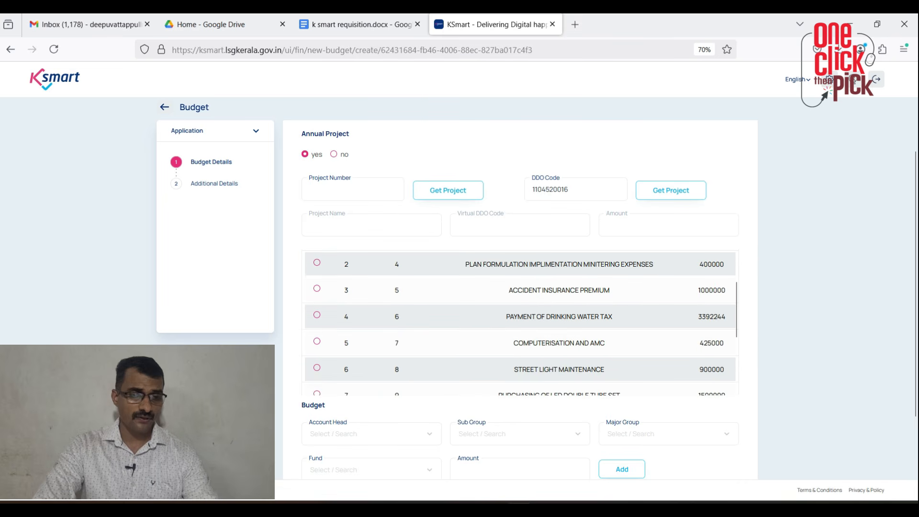
scroll(580, 334, "down", 2)
scroll(580, 334, "down", 2)
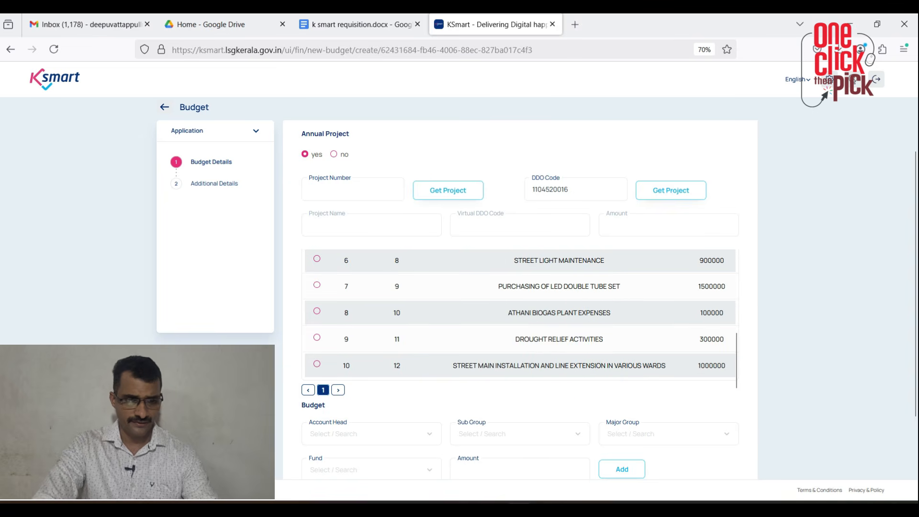
scroll(580, 334, "up", 5)
scroll(519, 297, "down", 8)
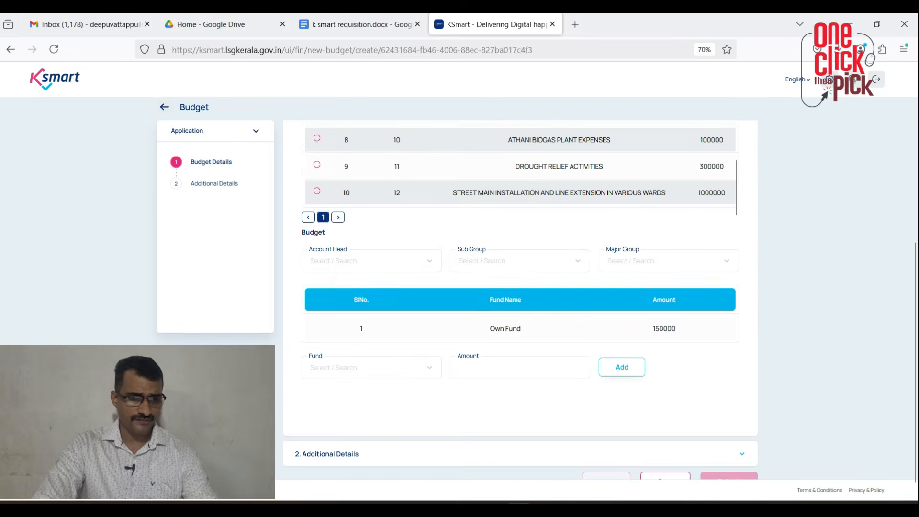
Classify the ISO CERTIFICATION budget under Local Government Service Delivery Improvement, Functional Activities of Local Body and 6 - Operational expenditure.
left_click(341, 261)
left_click(361, 286)
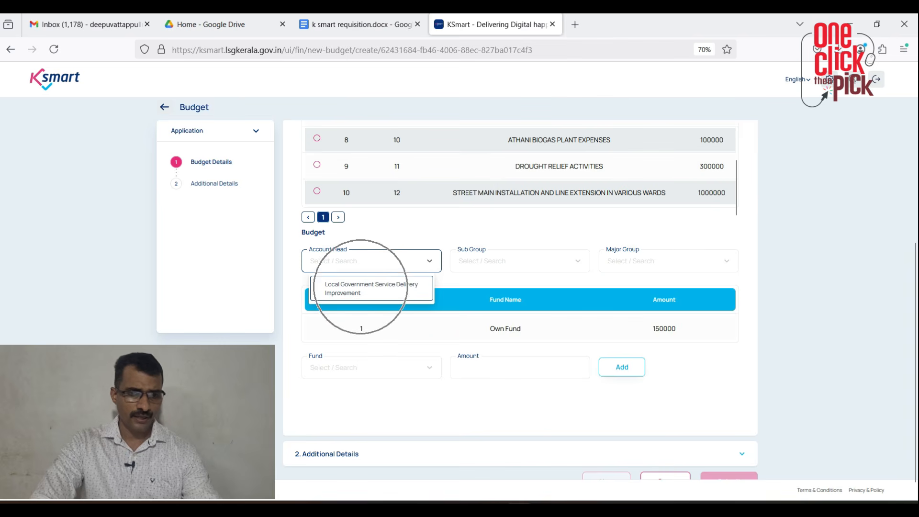
left_click(493, 261)
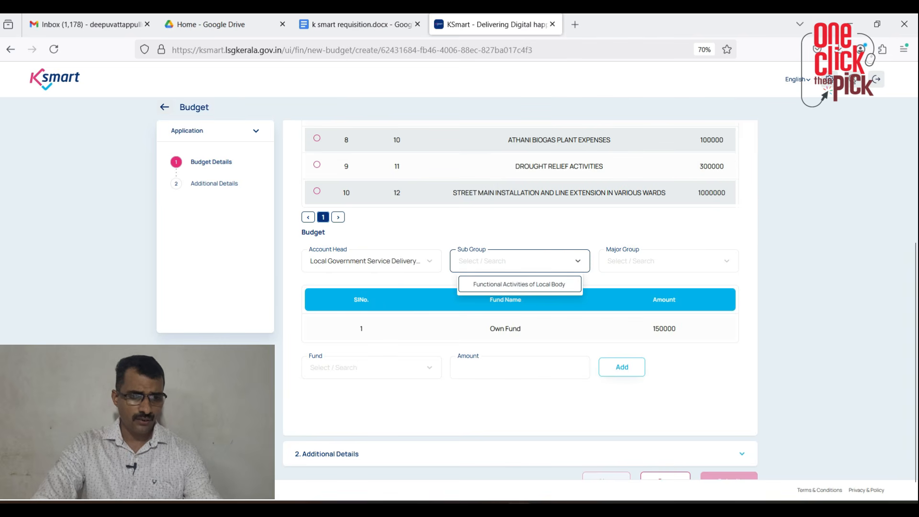
left_click(518, 283)
left_click(667, 258)
left_click(661, 284)
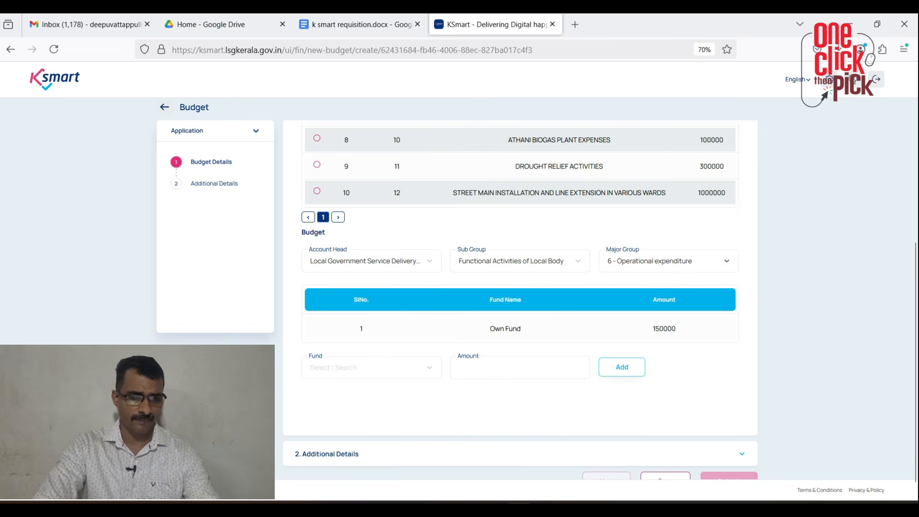
Allocate 150000 from Own Fund to the ISO CERTIFICATION project.
left_click(367, 368)
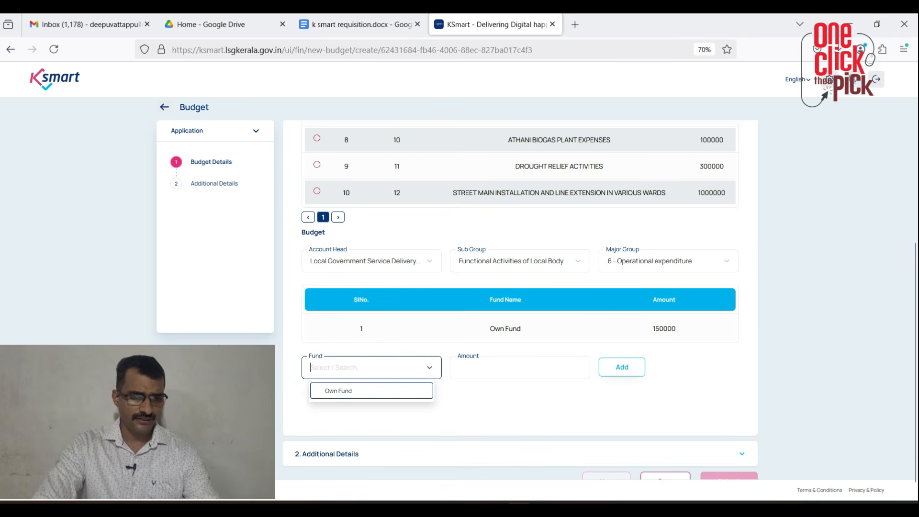
left_click(338, 391)
left_click(484, 369)
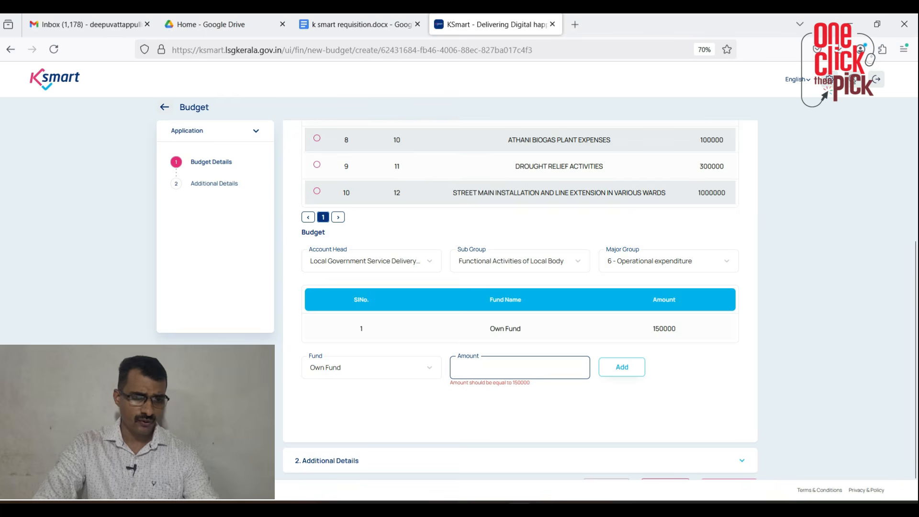
scroll(521, 215, "up", 5)
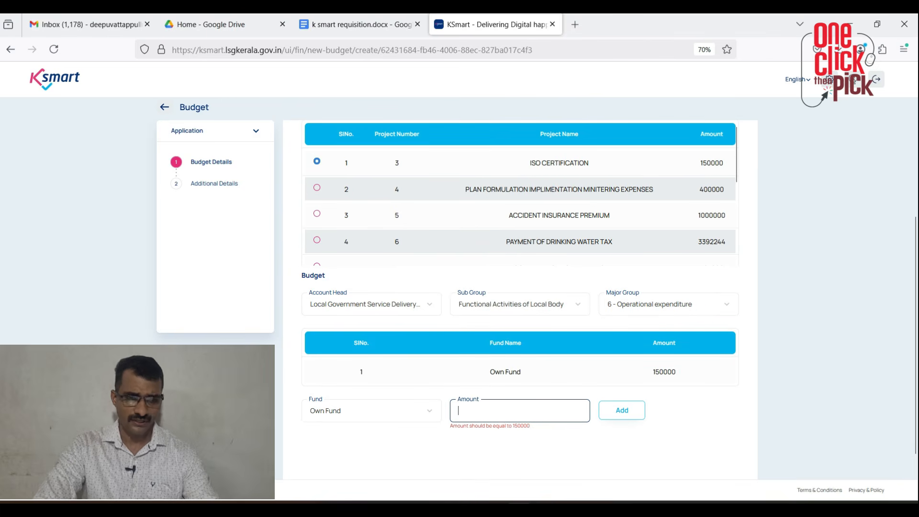
type("150000")
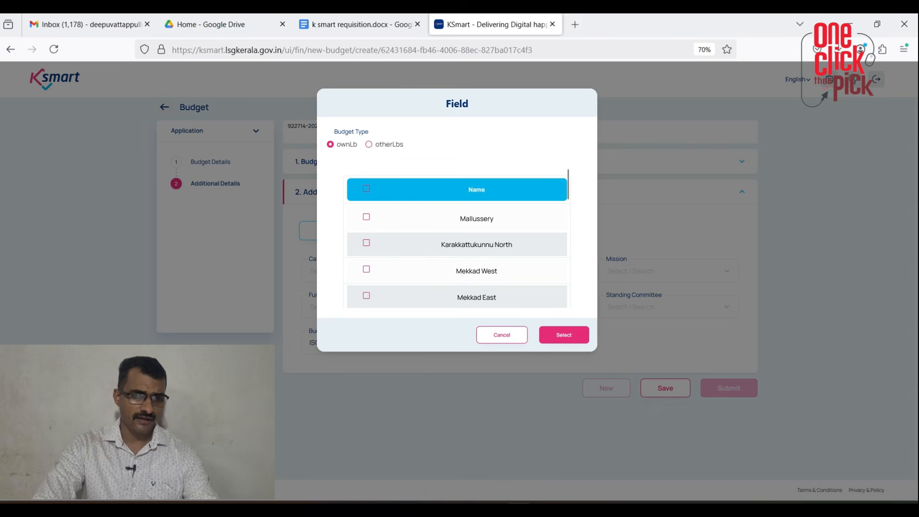
Assign all the own local body's wards as the budget entry's field and try to save it.
left_click(366, 189)
left_click(564, 334)
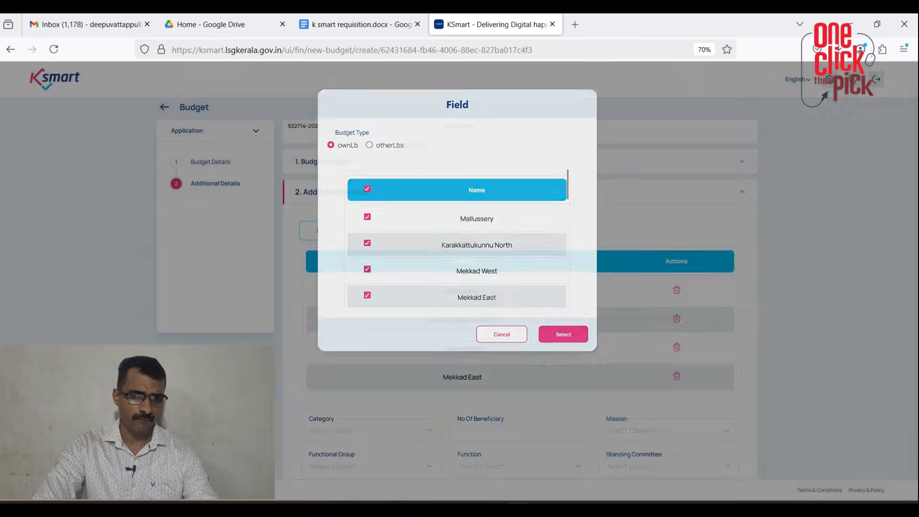
scroll(564, 335, "down", 10)
left_click(659, 461)
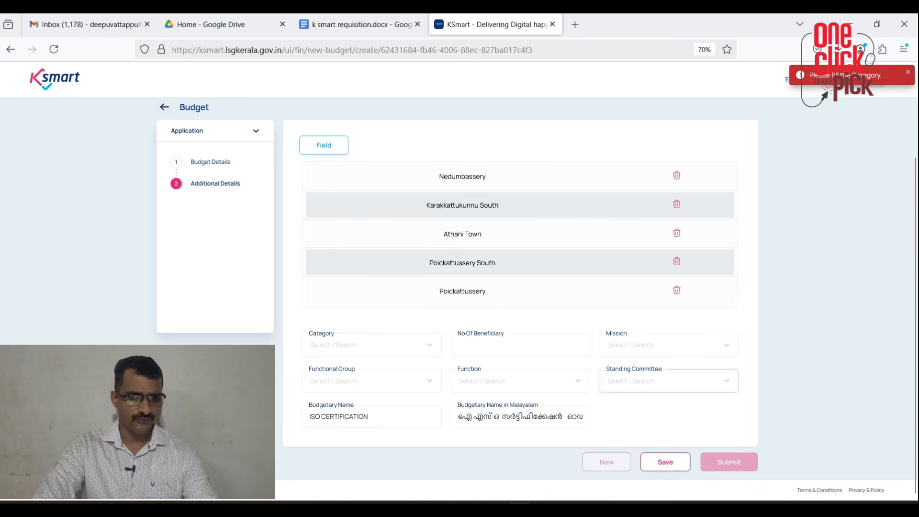
Set the category to Program Expenditure, the number of beneficiaries to 13 and the mission to General.
left_click(372, 345)
left_click(359, 368)
left_click(505, 345)
left_click(493, 347)
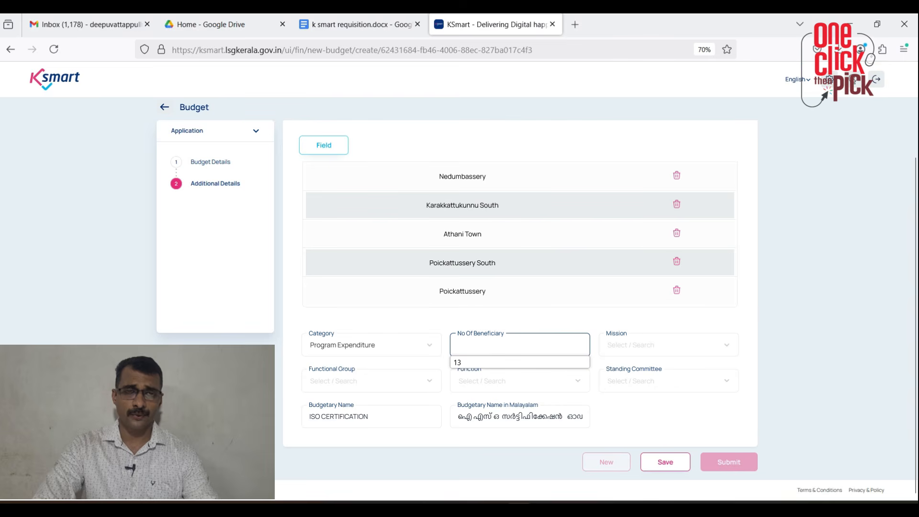
type("13")
key("Tab")
key("Return")
Set functional group and function to General Administration, assign the Finance Standing Committee and save the budget entry.
left_click(369, 371)
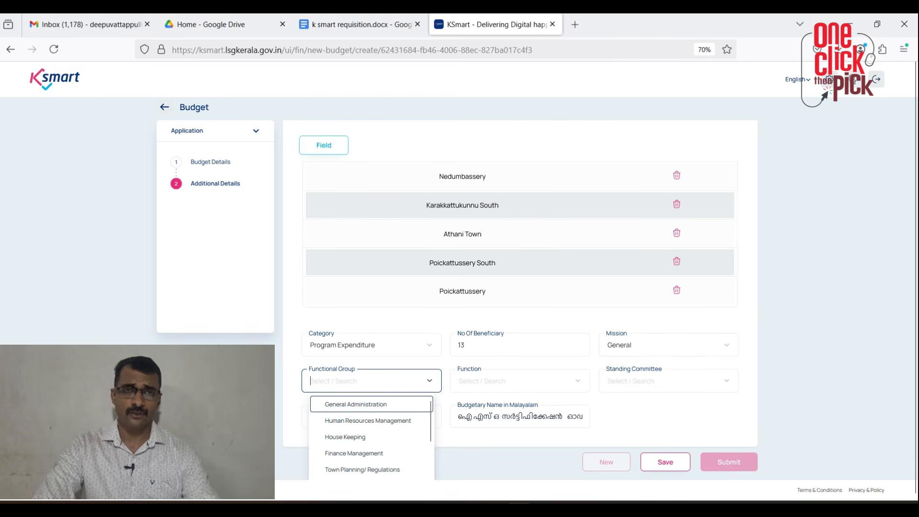
key("Return")
key("Tab")
key("Return")
key("Tab")
left_click(643, 405)
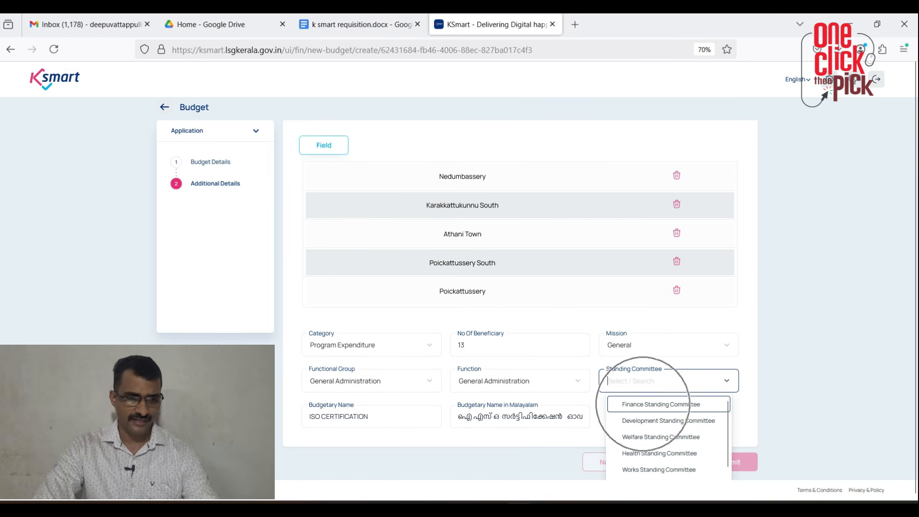
left_click(666, 462)
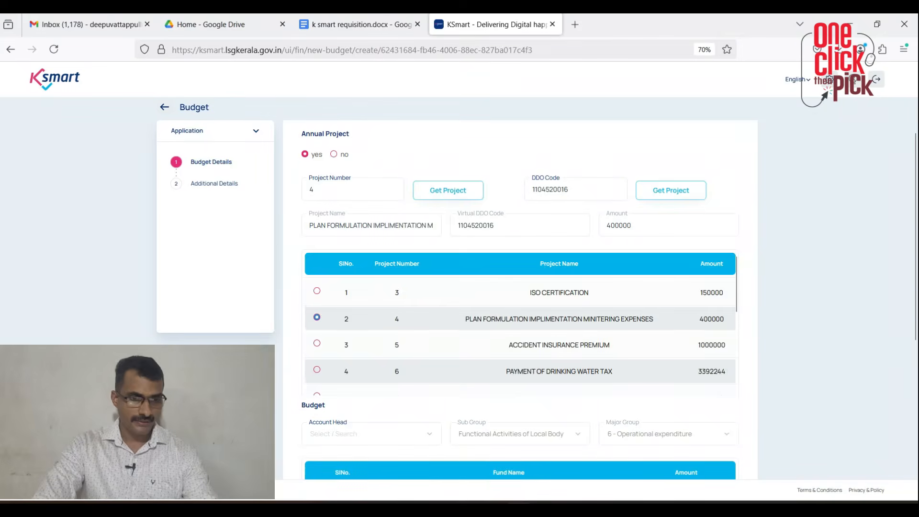
scroll(520, 331, "down", 4)
scroll(520, 330, "up", 4)
left_click_drag(914, 237, 914, 336)
left_click(371, 236)
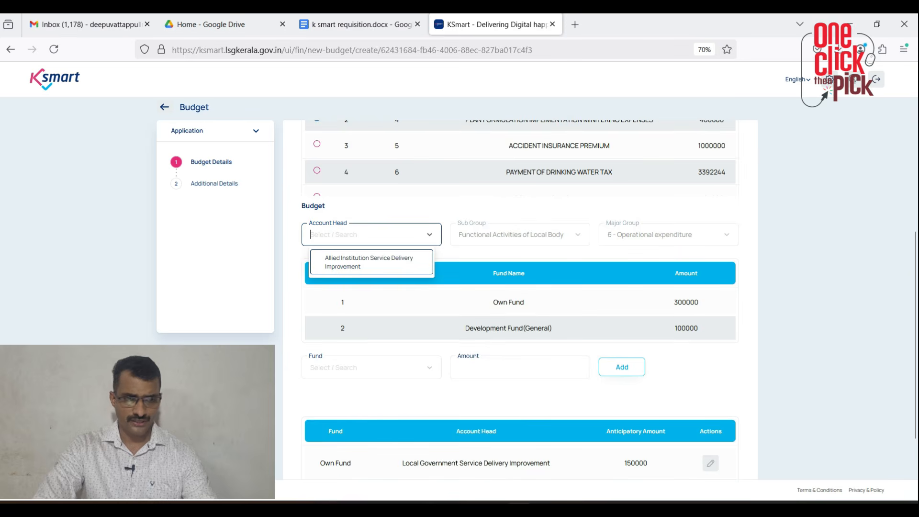
left_click(370, 262)
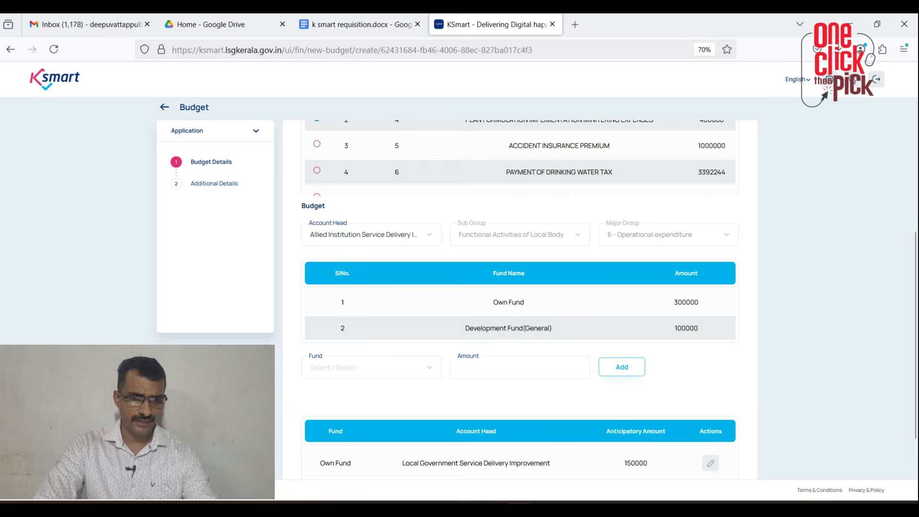
scroll(431, 287, "up", 4)
scroll(430, 287, "down", 8)
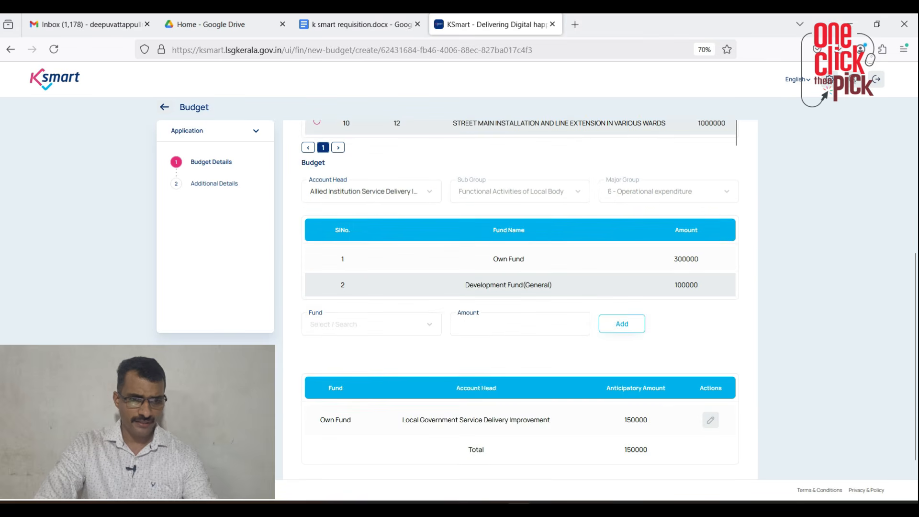
scroll(519, 297, "up", 3)
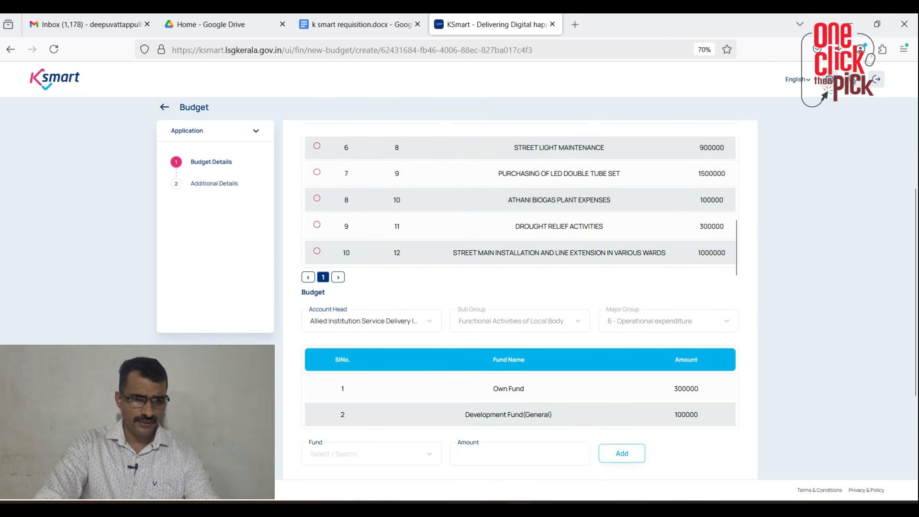
scroll(519, 296, "down", 4)
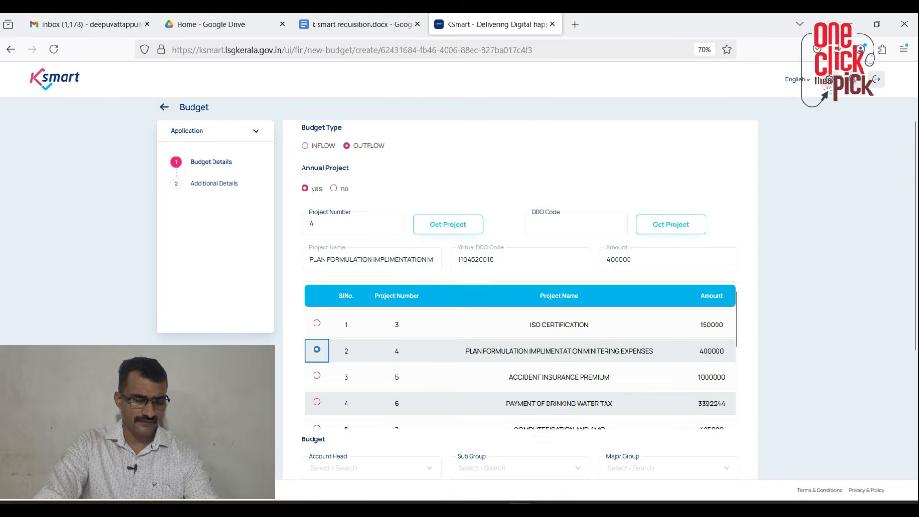
Choose Own Fund with an amount of 300000 for the PLAN FORMULATION IMPLIMENTATION MINITERING EXPENSES project.
scroll(520, 335, "down", 8)
left_click(371, 341)
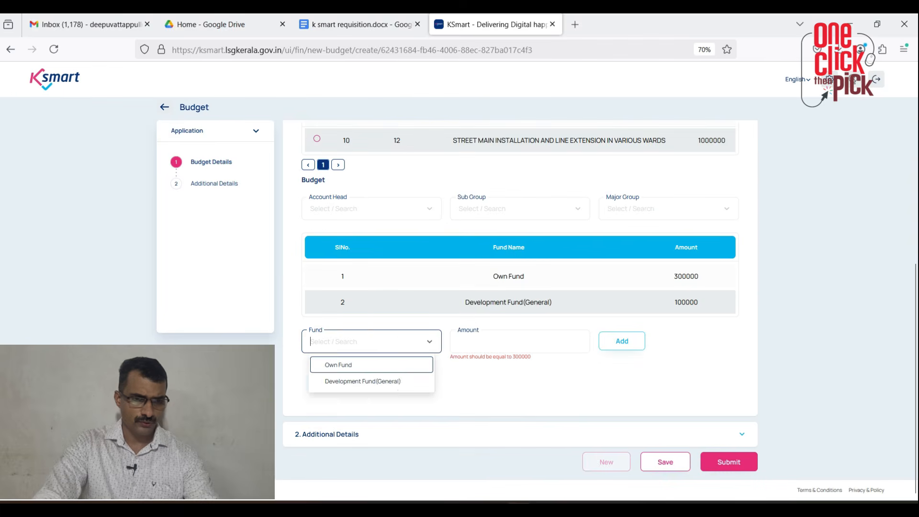
left_click(372, 365)
left_click(519, 342)
type("300000")
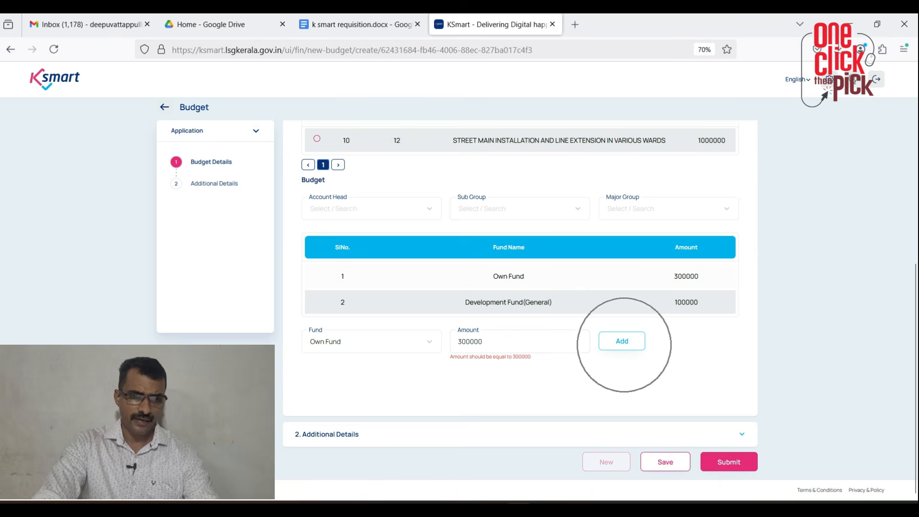
Classify it under Allied Institution Service Delivery Improvement, Functional Activities of Local Body and 6 - Operational expenditure, and add the Own Fund allocation.
left_click(520, 209)
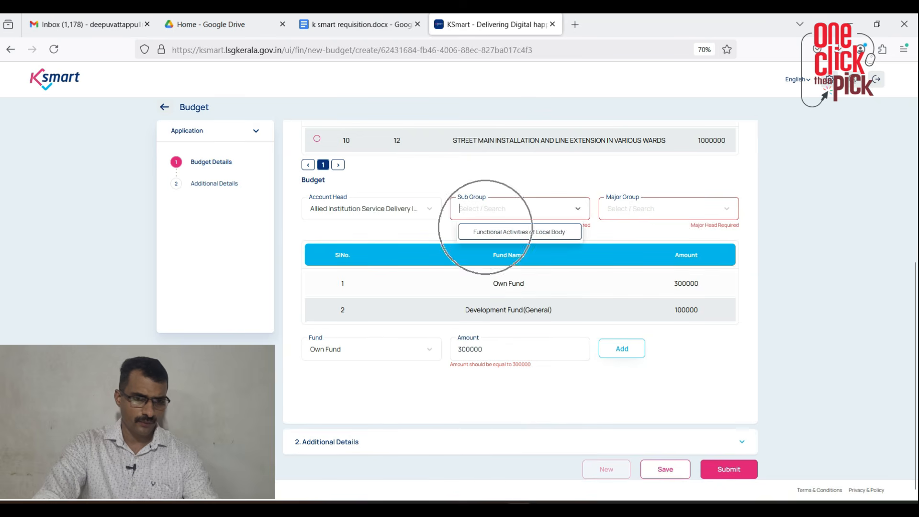
left_click(488, 231)
left_click(668, 209)
left_click(669, 231)
left_click(520, 341)
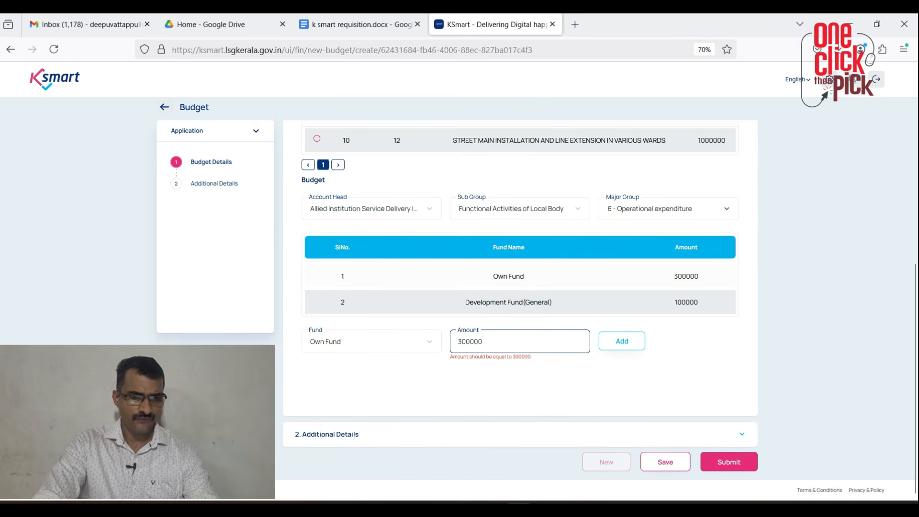
left_click(622, 341)
Allocate a further 100000 to the same project from Development Fund(General).
left_click(371, 342)
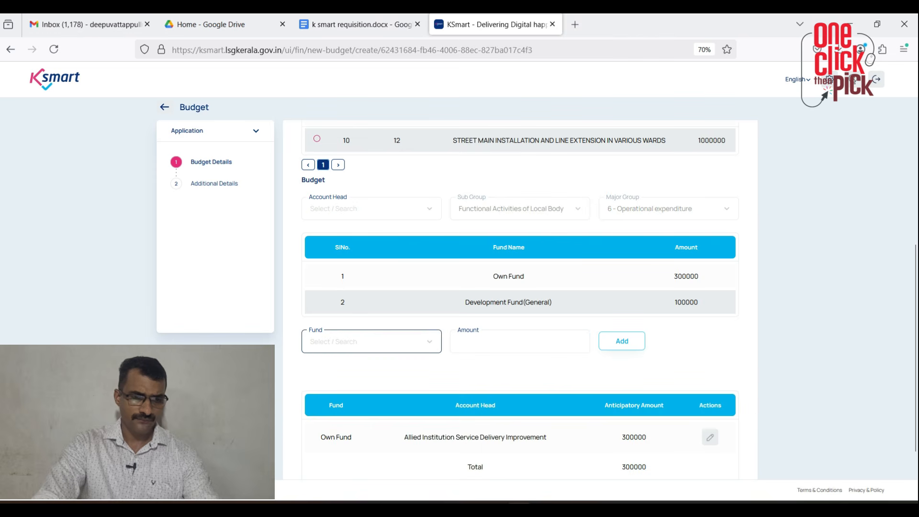
left_click(362, 382)
left_click(520, 341)
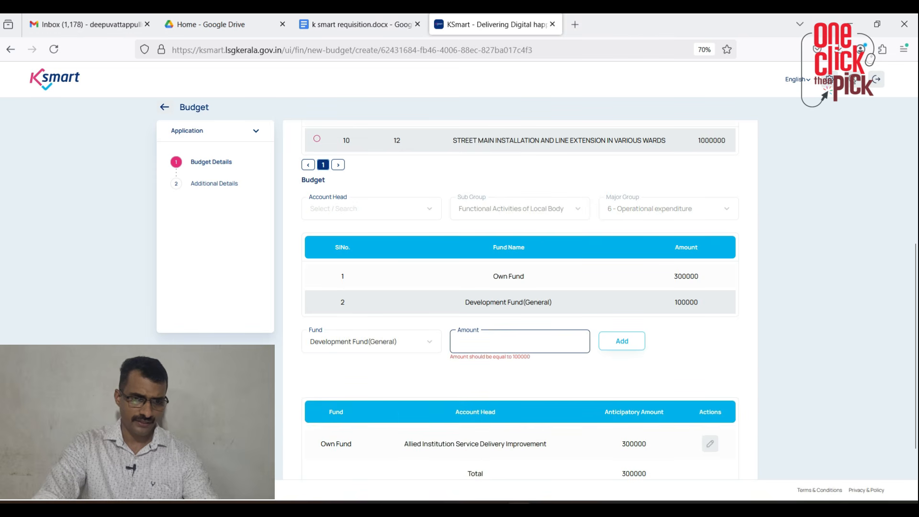
type("100000")
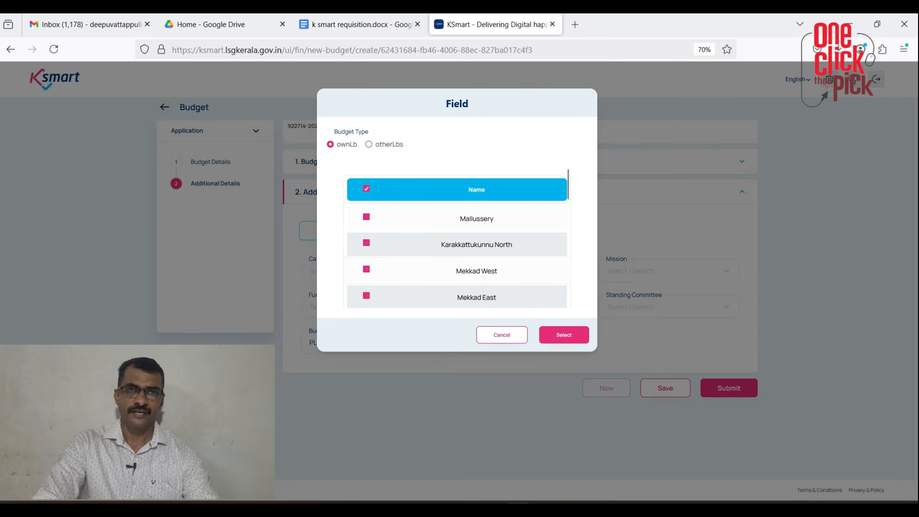
Assign all the own local body's wards to the plan formulation project and save its budget entry.
left_click(564, 335)
scroll(564, 330, "down", 10)
left_click(665, 462)
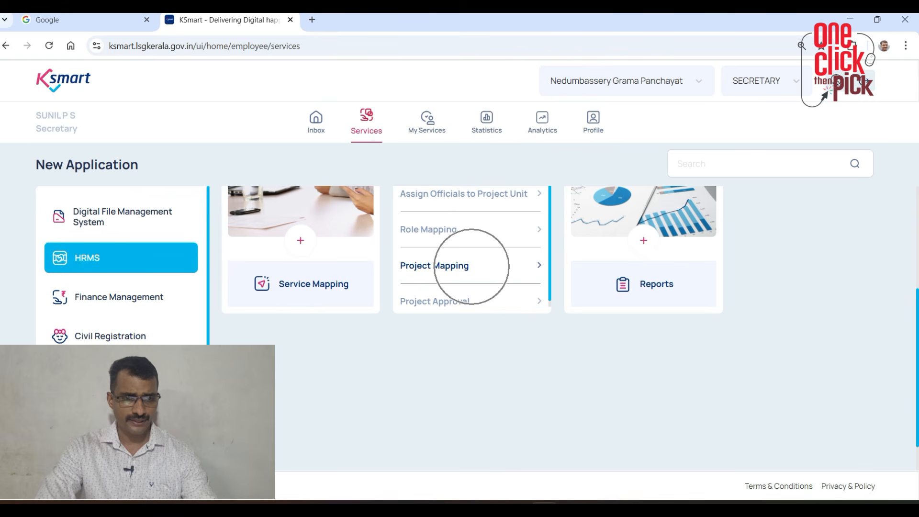
Open Project Mapping in HRMS and assign the second listed employee as operator for the Secretary's project unit.
left_click(471, 267)
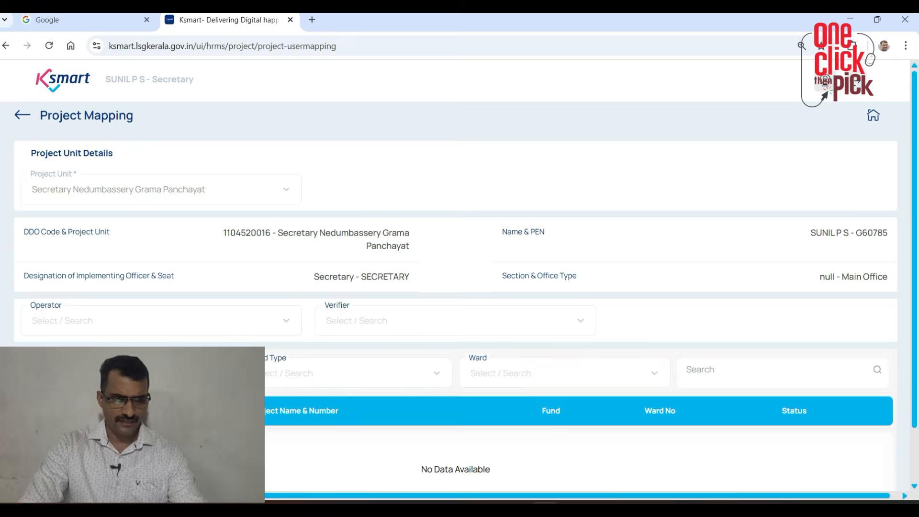
scroll(454, 288, "down", 2)
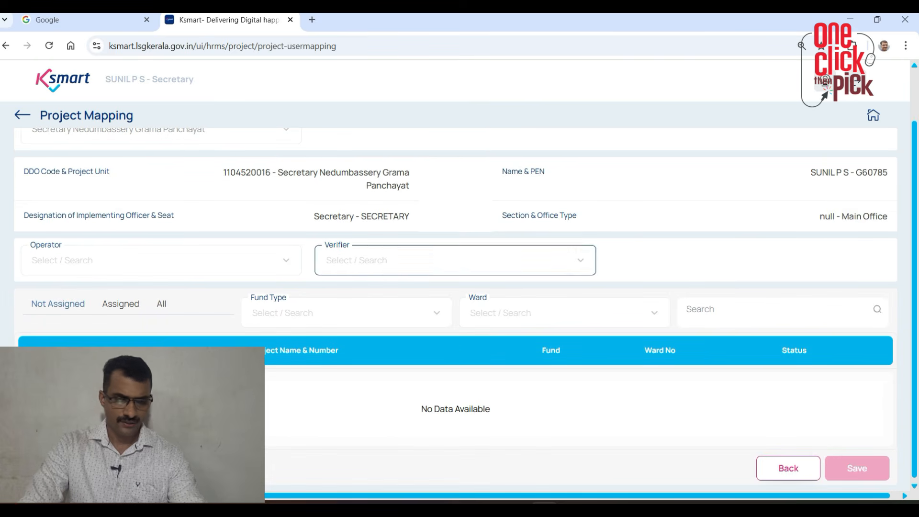
left_click(165, 260)
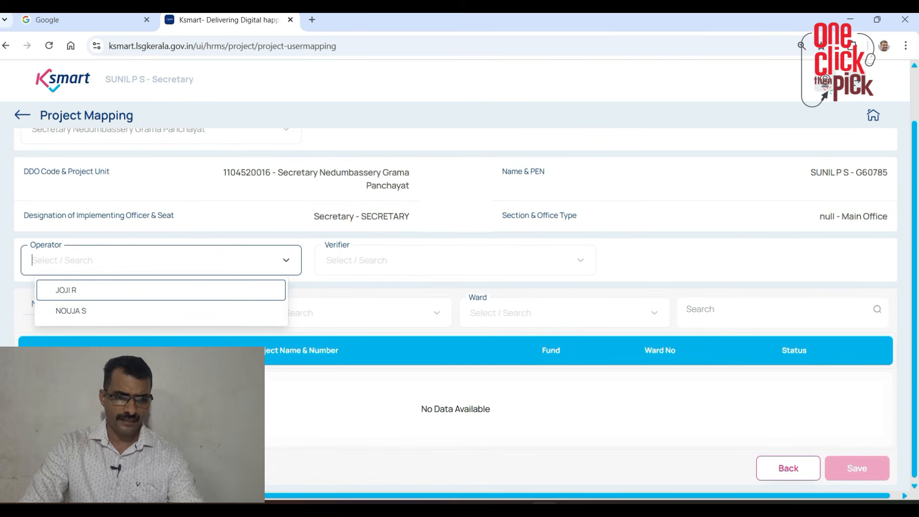
left_click(69, 311)
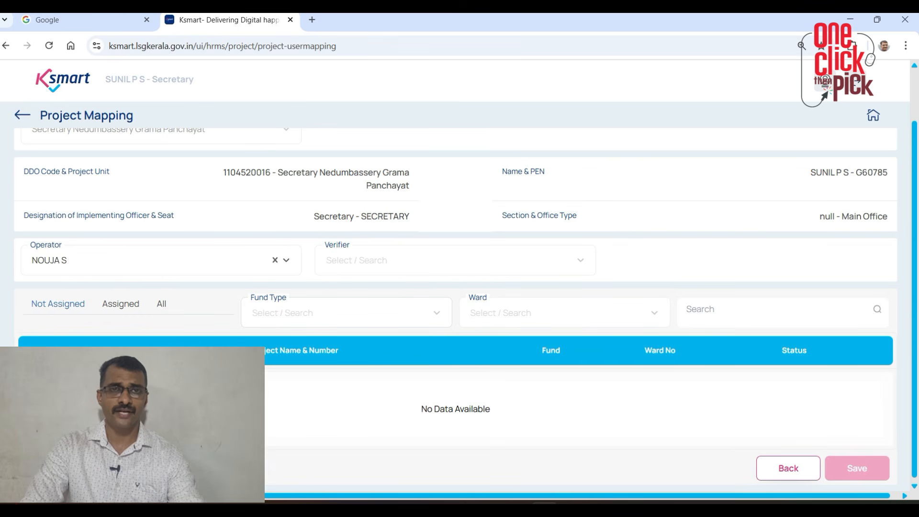
Set the verifier for the Secretary's project unit and list all of the unit's projects.
left_click(398, 261)
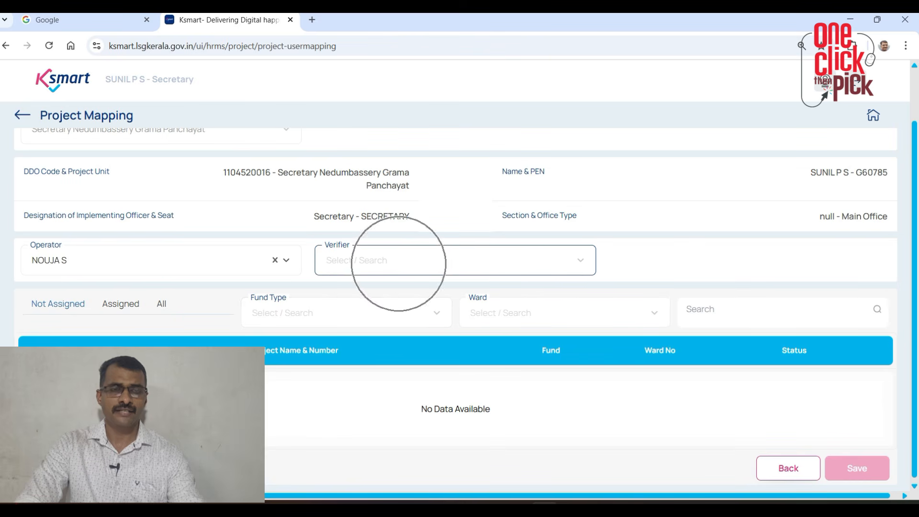
left_click(372, 287)
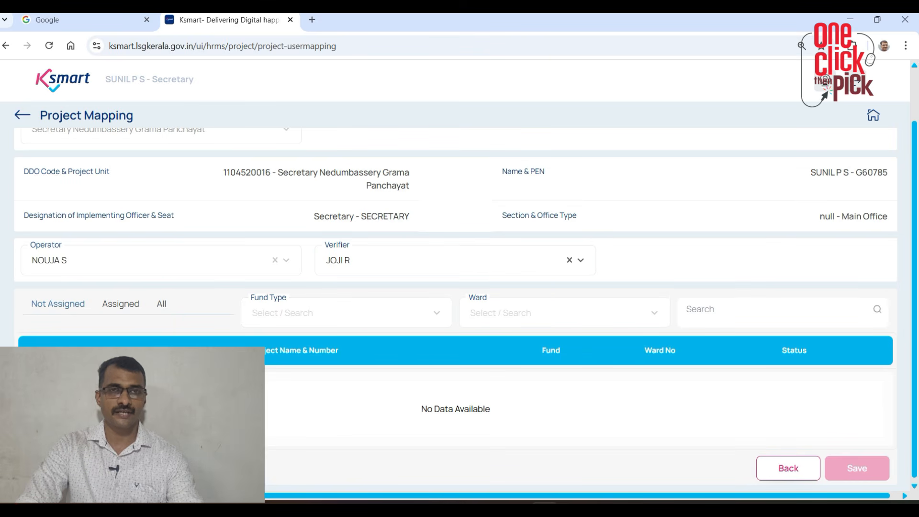
left_click(285, 312)
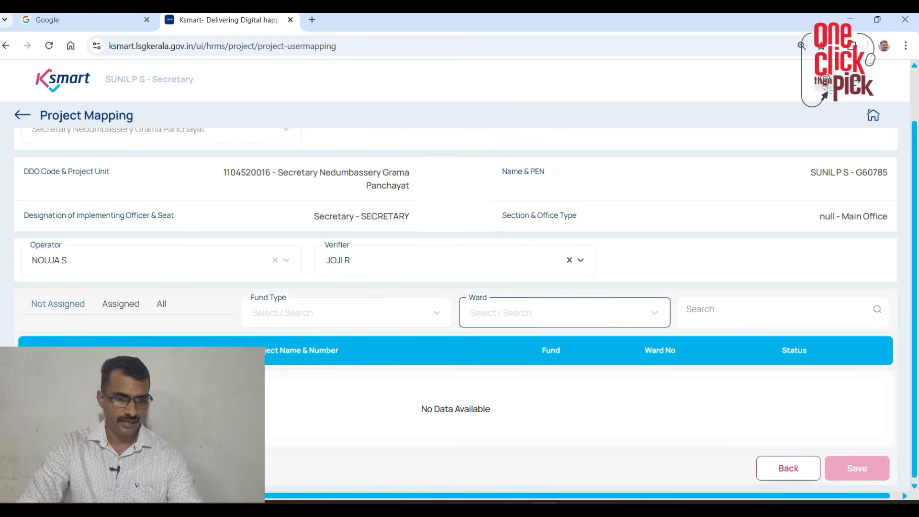
left_click(164, 304)
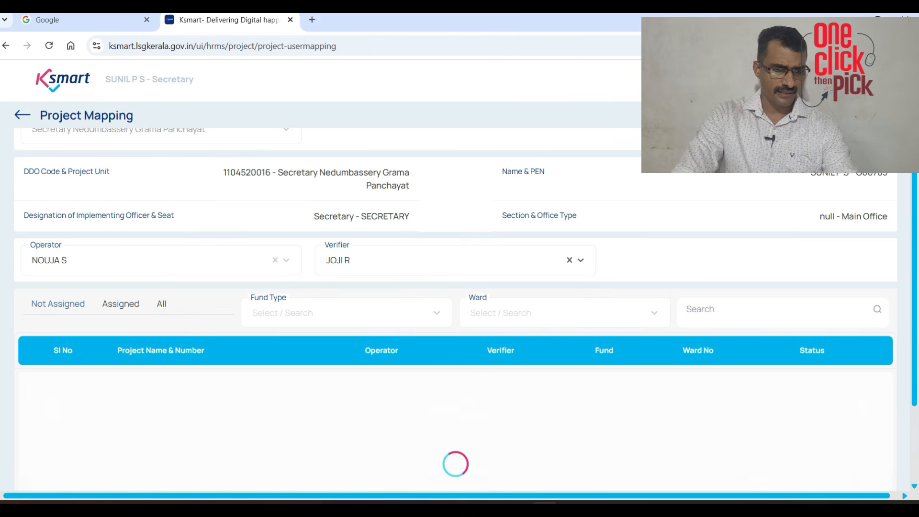
scroll(455, 312, "down", 2)
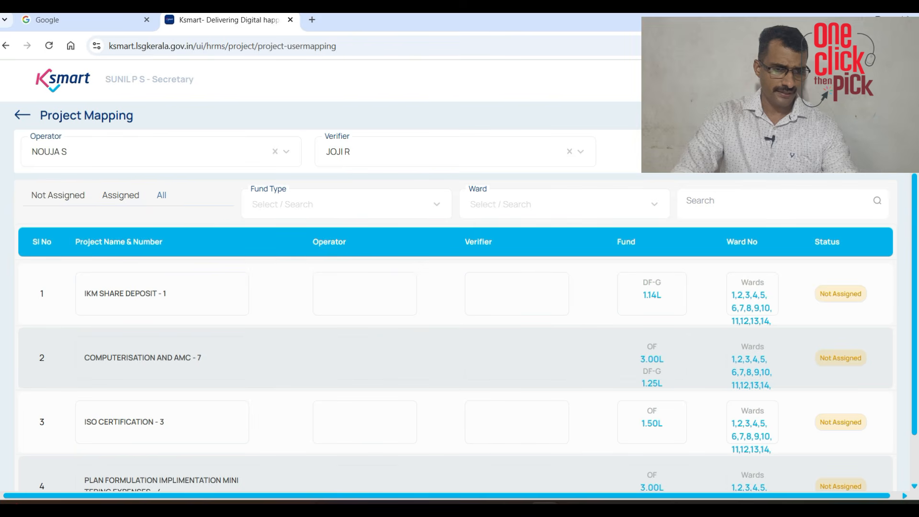
Complete the mapping of the four listed projects to the chosen operator and verifier, and check the assigned projects.
left_click(121, 196)
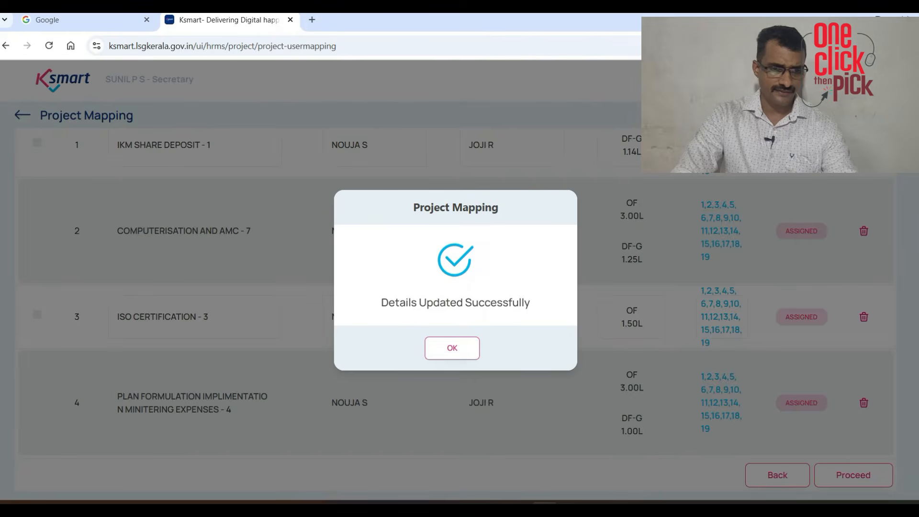
left_click(452, 348)
scroll(456, 311, "up", 6)
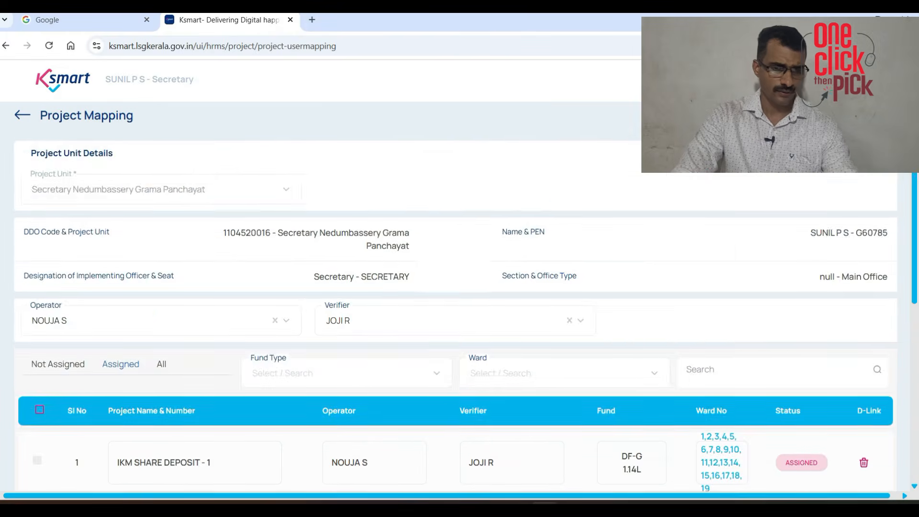
scroll(456, 311, "down", 5)
scroll(455, 311, "down", 1)
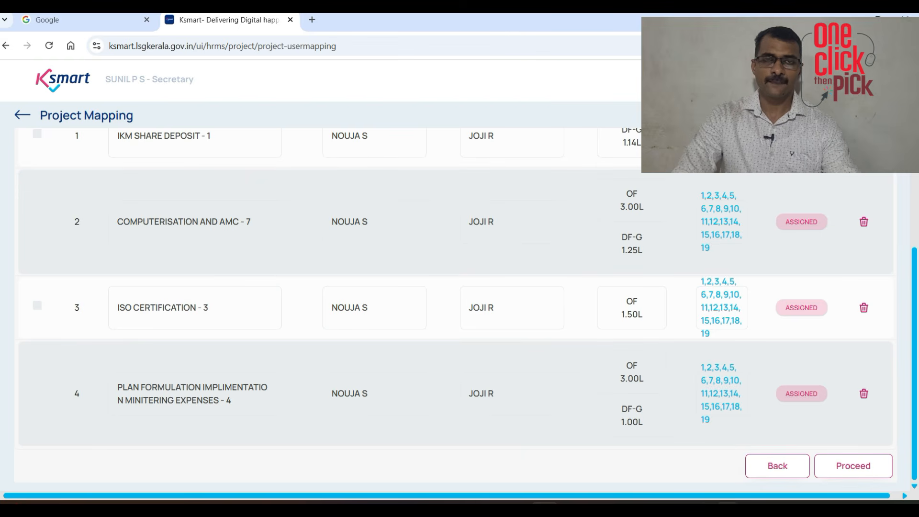
mouse_move(651, 509)
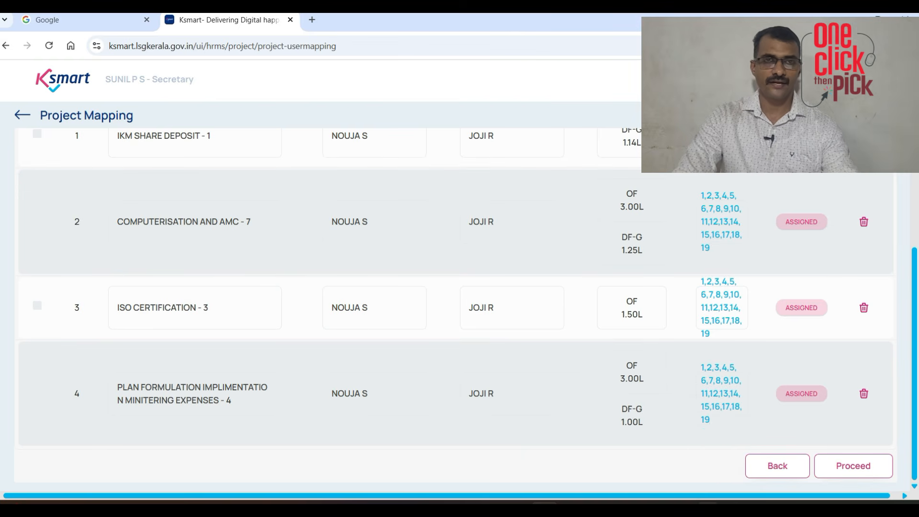
Create the outflow budget entry for PURCHASING OF LED DOUBLE TUBE SET under Street Light, with 700000 from Development Fund(CFC Basic Grant) and 800000 from Own Fund.
left_click(708, 509)
right_click(733, 451)
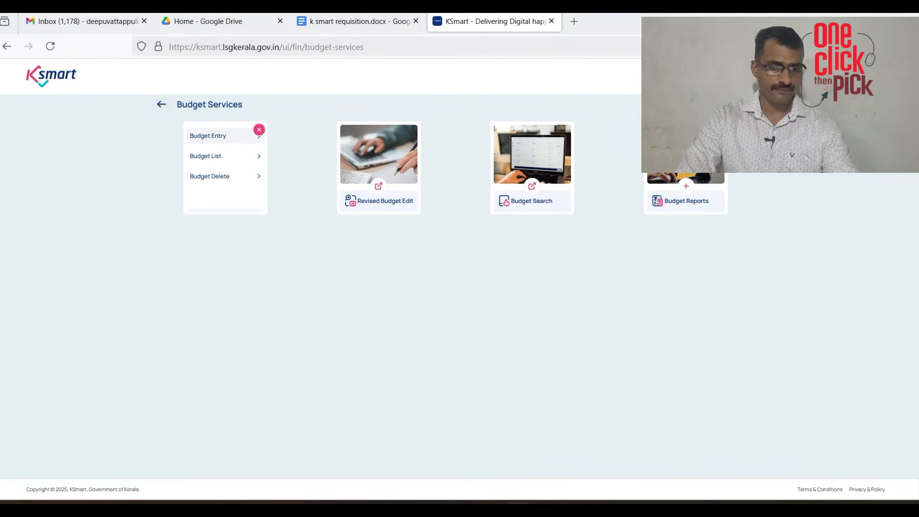
left_click(223, 135)
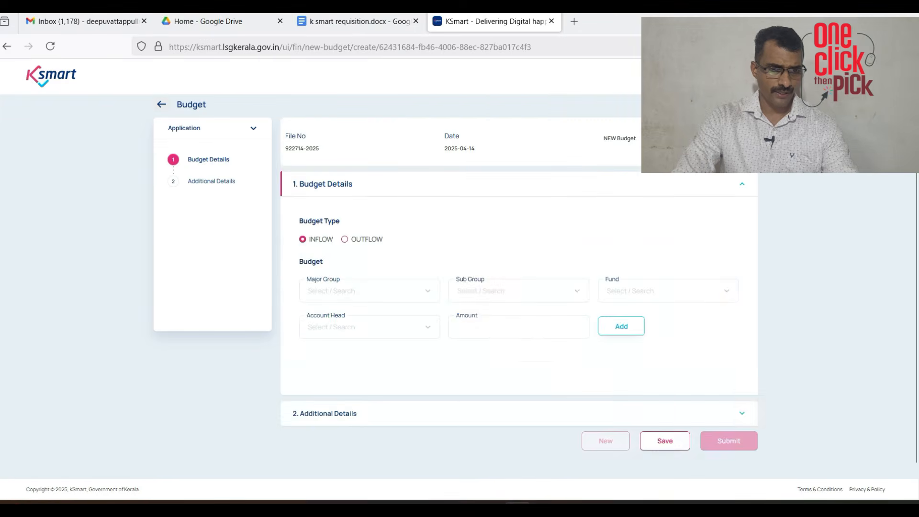
left_click(586, 312)
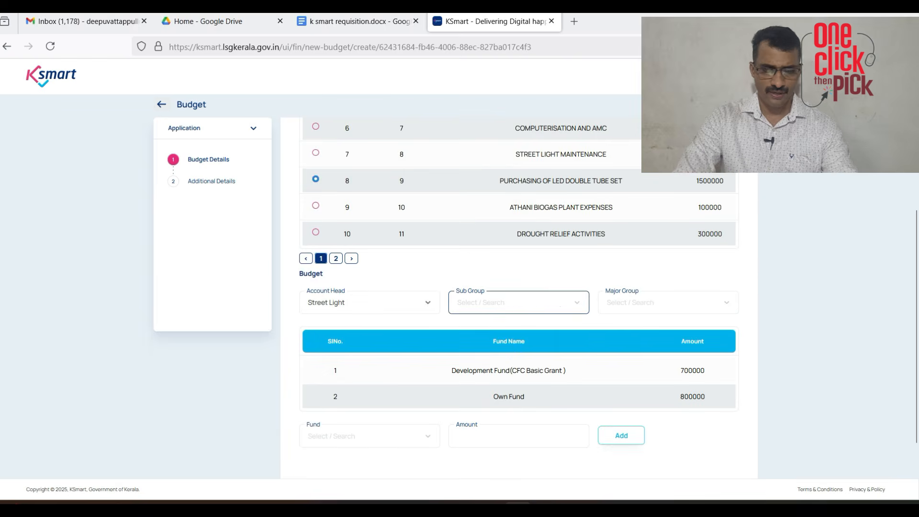
left_click(354, 343)
left_click(665, 460)
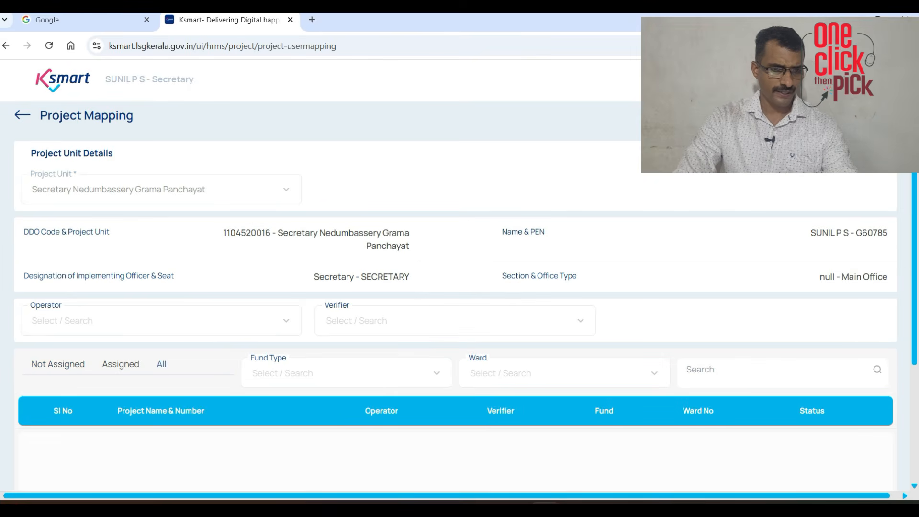
In Project Mapping, select the unassigned PURCHASING OF LED DOUBLE TUBE SET project and choose its operator and verifier.
scroll(346, 373, "down", 3)
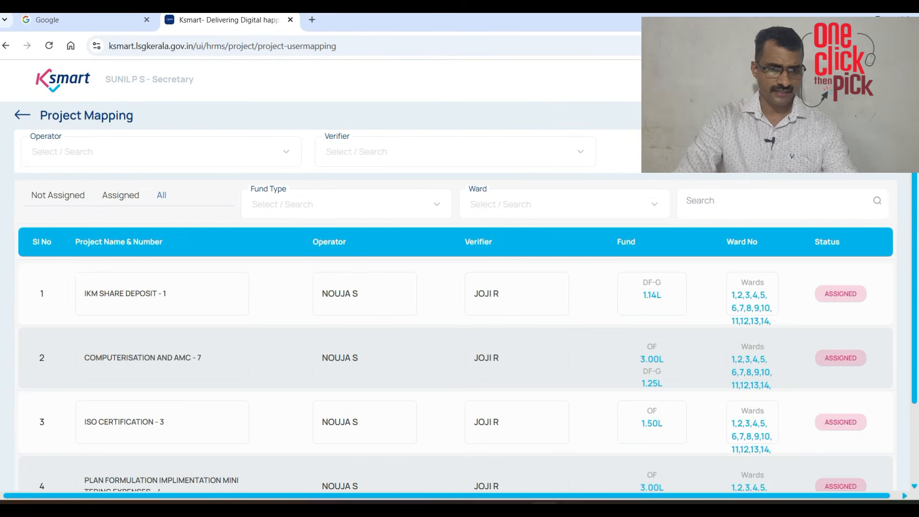
scroll(459, 312, "down", 3)
left_click(840, 412)
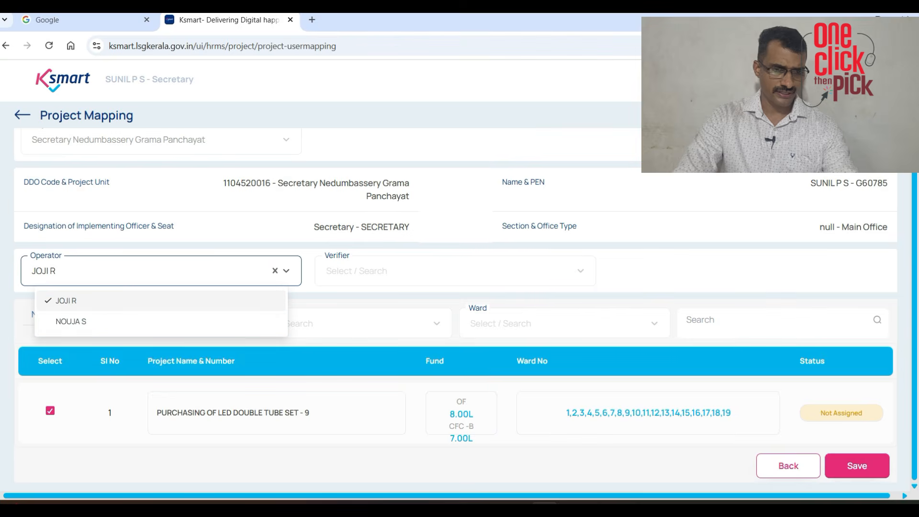
left_click(161, 321)
left_click(335, 323)
left_click(455, 271)
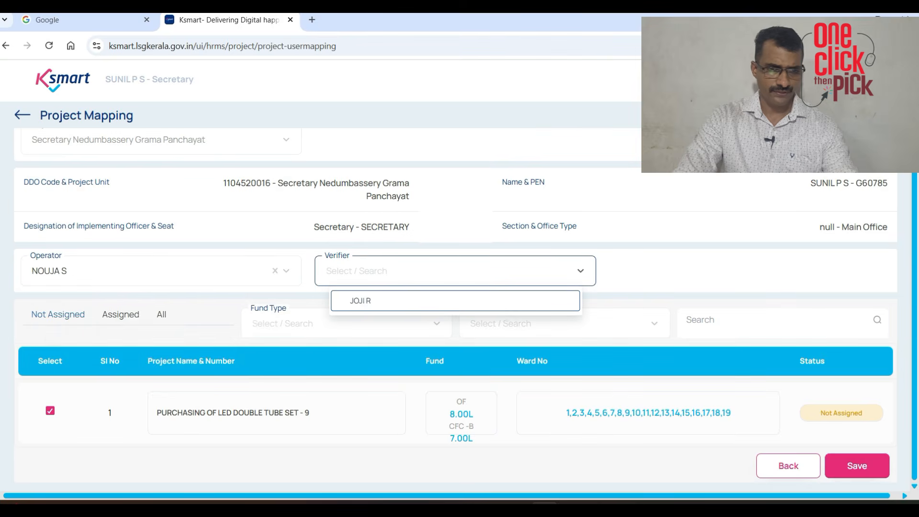
left_click(455, 301)
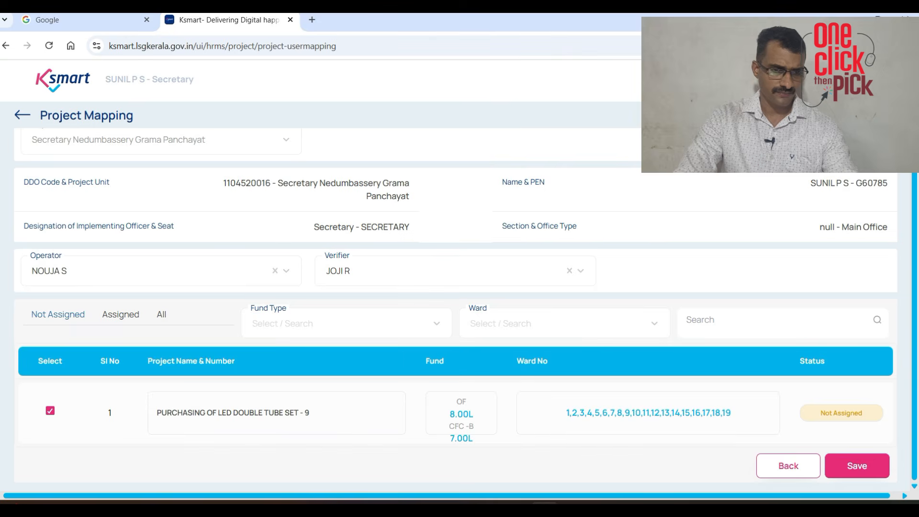
Save the LED double tube set project's mapping and submit its pending assignment.
left_click(857, 466)
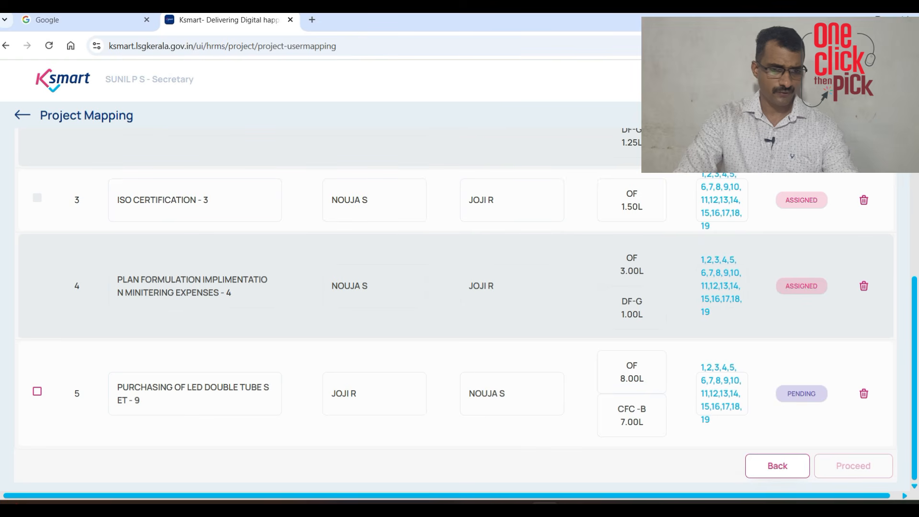
left_click(37, 391)
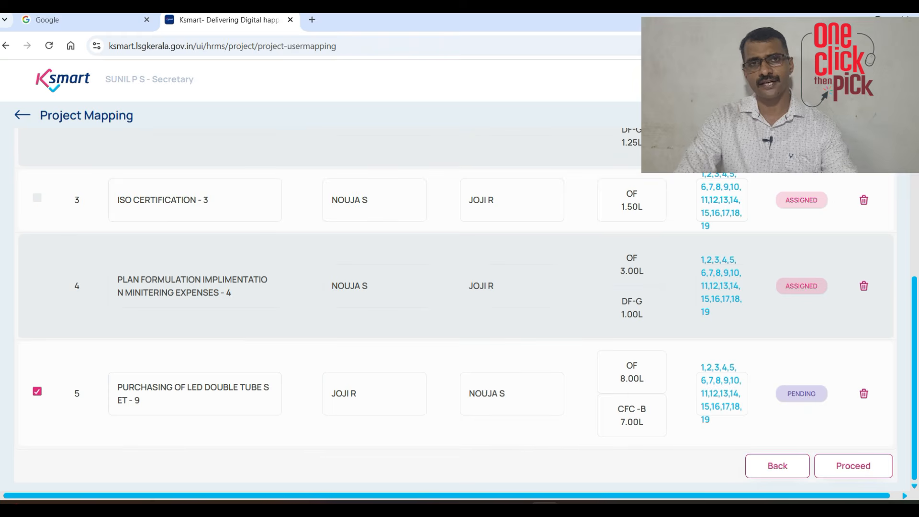
left_click(851, 466)
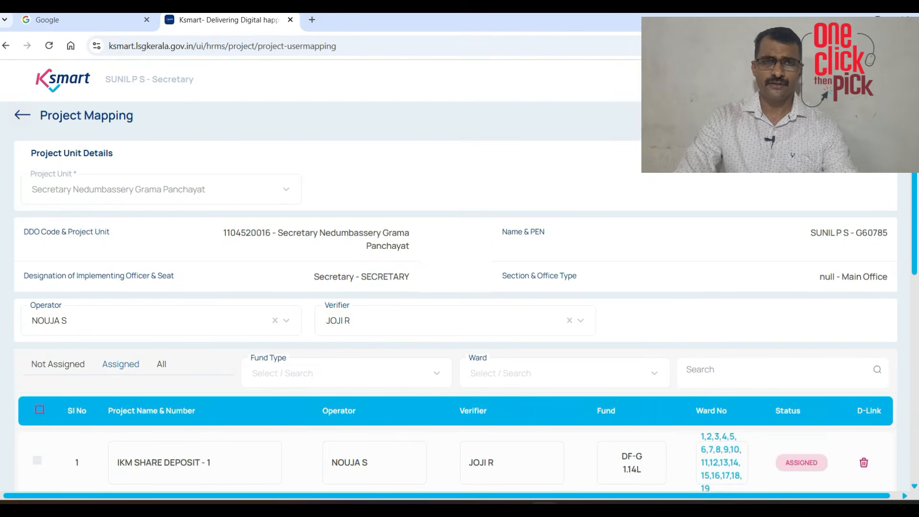
Return to the HRMS services and open the project mapping approval page for the Secretary's unit.
left_click(23, 115)
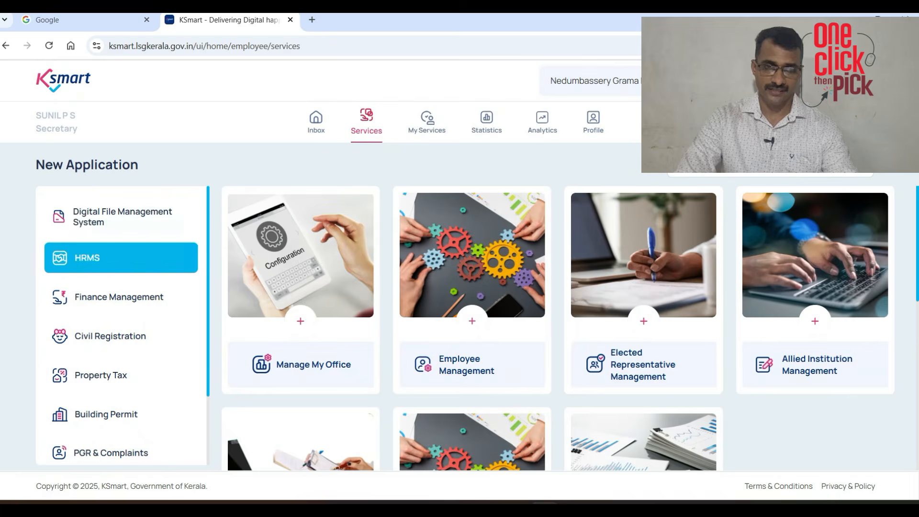
scroll(445, 279, "down", 1)
left_click(446, 295)
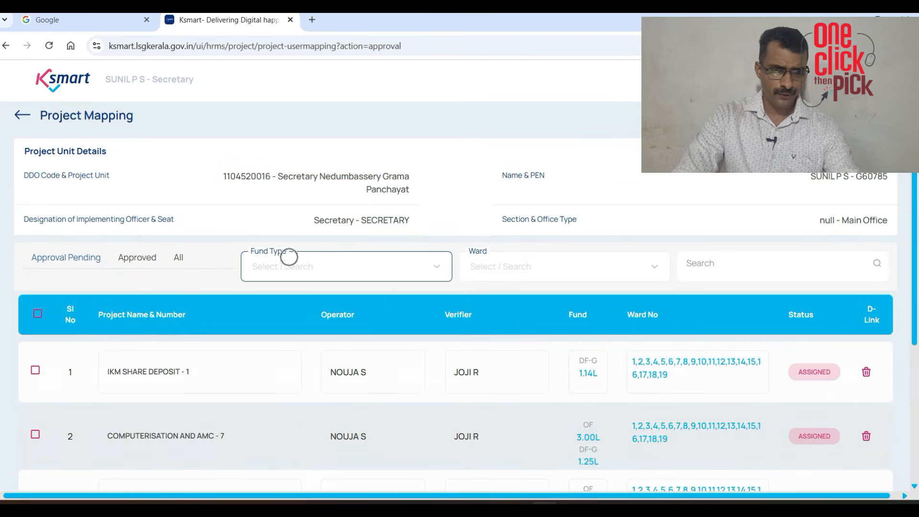
scroll(289, 257, "down", 2)
Select all five projects pending approval and approve their operator and verifier mappings.
left_click(37, 193)
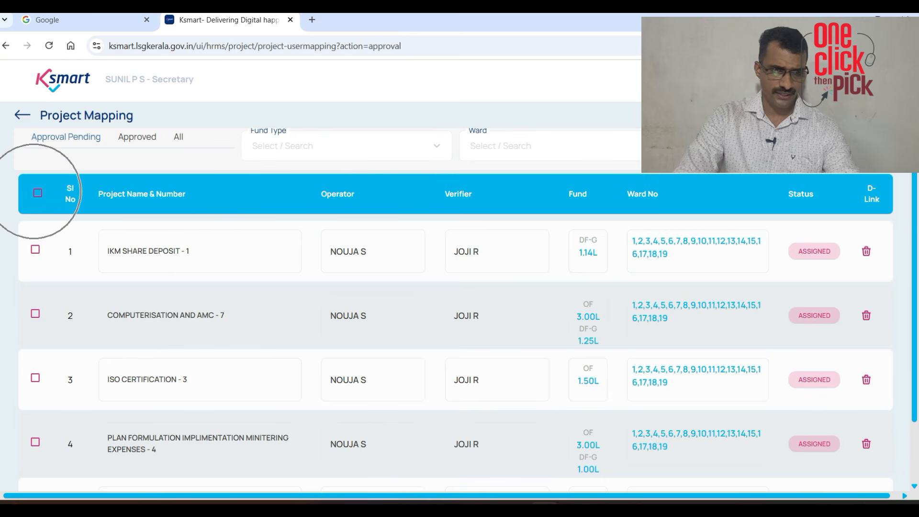
scroll(456, 309, "down", 1)
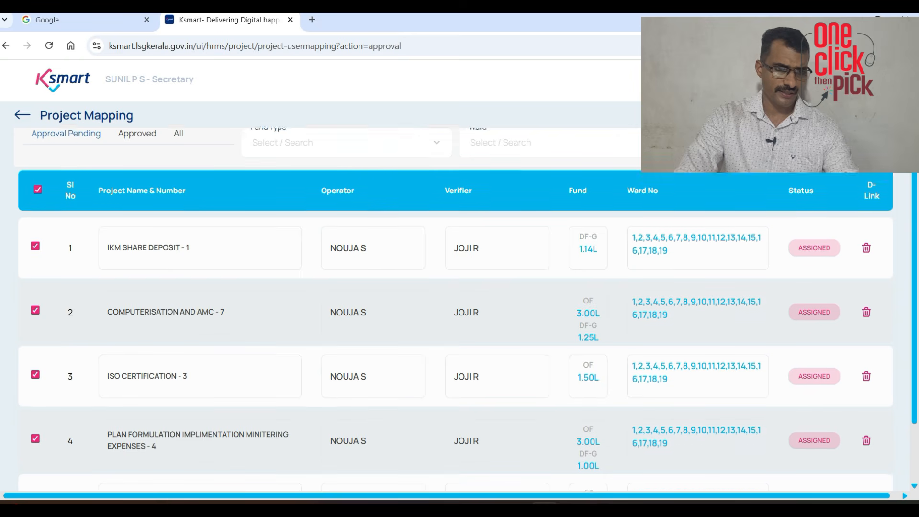
scroll(456, 310, "up", 2)
scroll(456, 309, "down", 1)
scroll(456, 309, "down", 3)
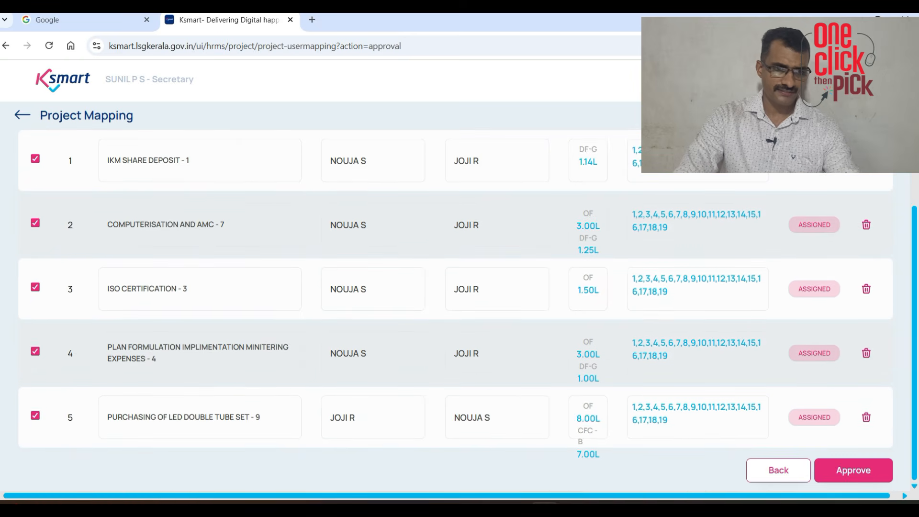
key("ctrl")
key("ctrl")
key("ctrl")
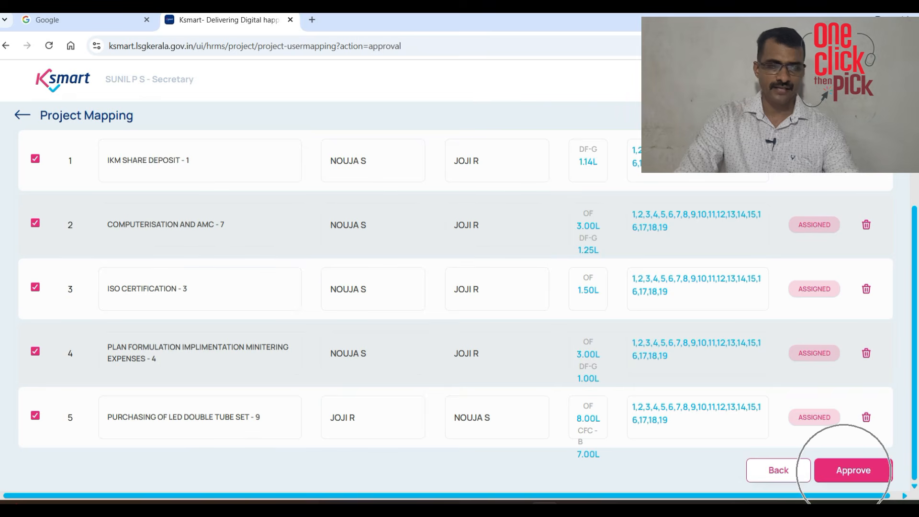
left_click(843, 470)
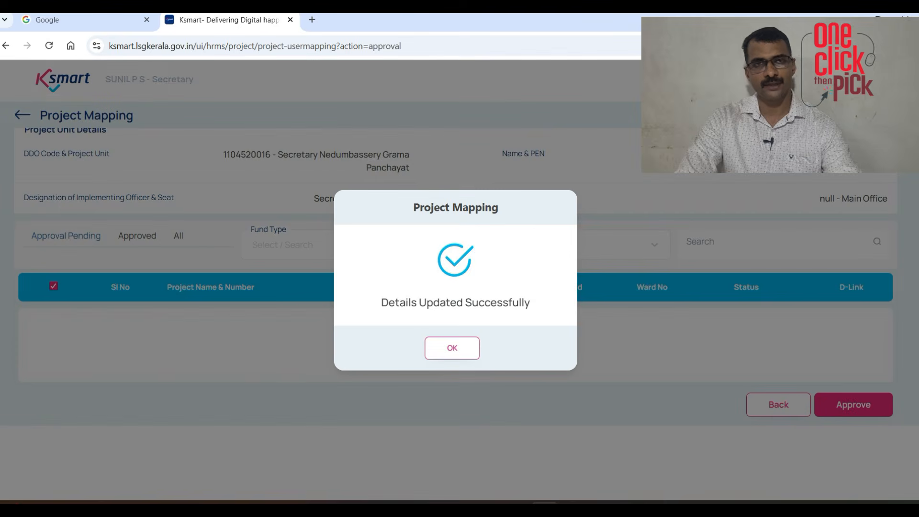
left_click(452, 348)
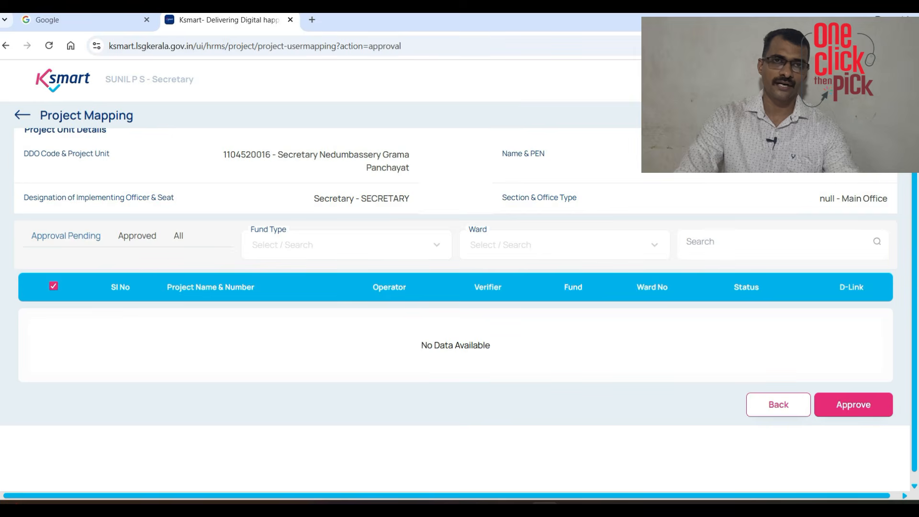
scroll(454, 345, "up", 1)
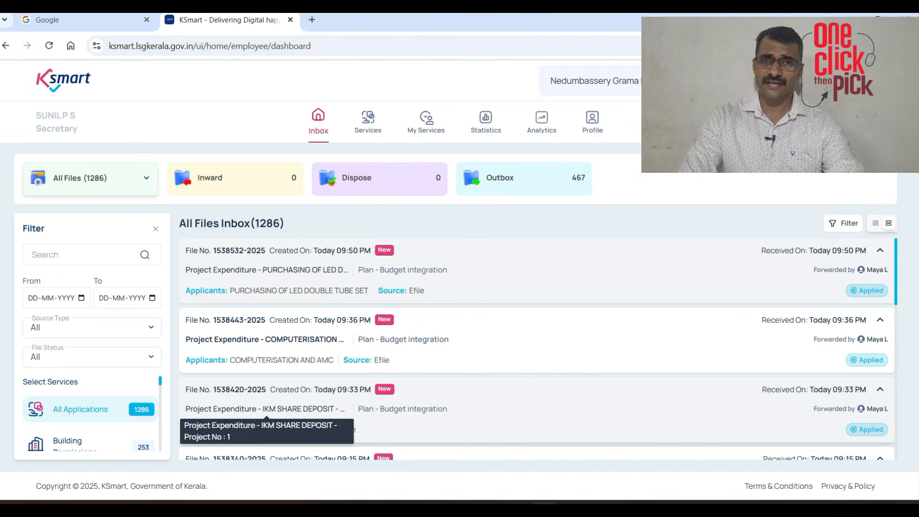
Add the note PLS MAKE CLAIM to the IKM SHARE DEPOSIT file and send it to the Senior Clerk as Forwarded by Implementing Officer.
left_click(266, 409)
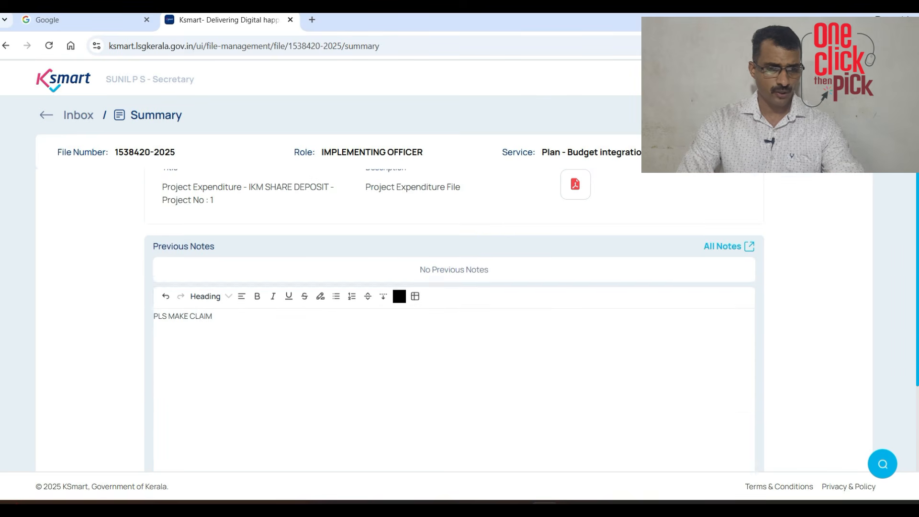
left_click(214, 317)
key("ctrl+a")
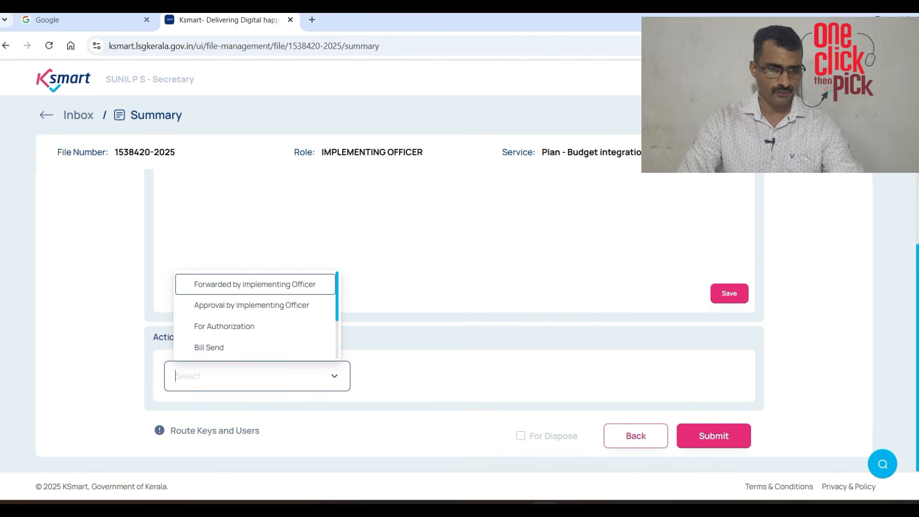
left_click(254, 282)
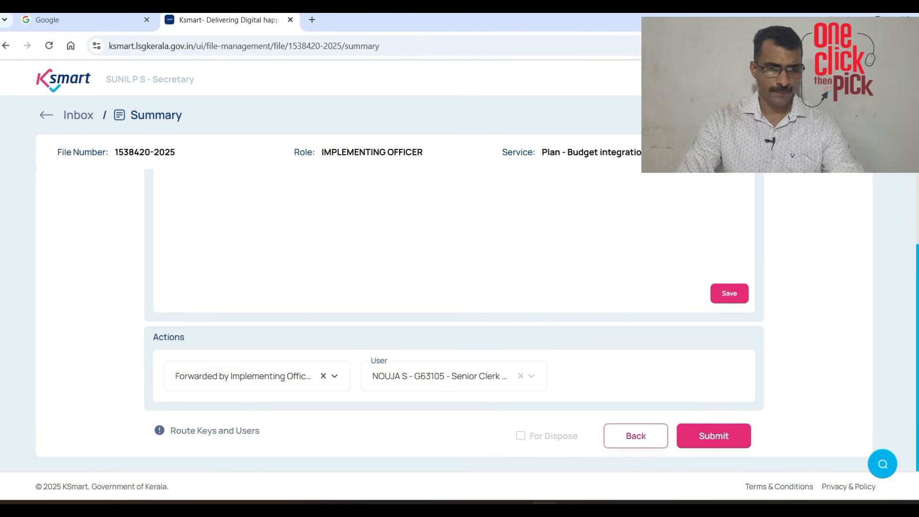
left_click(492, 382)
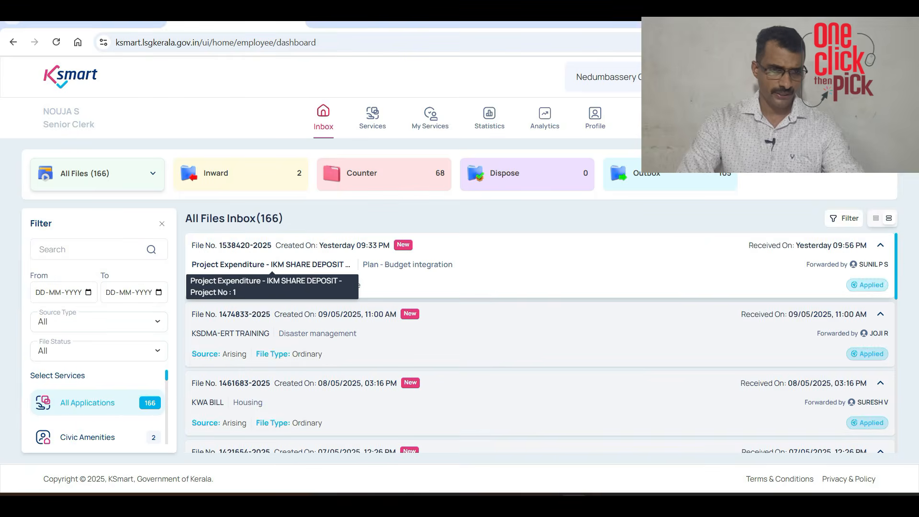
Open the forwarded IKM SHARE DEPOSIT file from the operator's inbox and go to its beneficiary page.
left_click(262, 266)
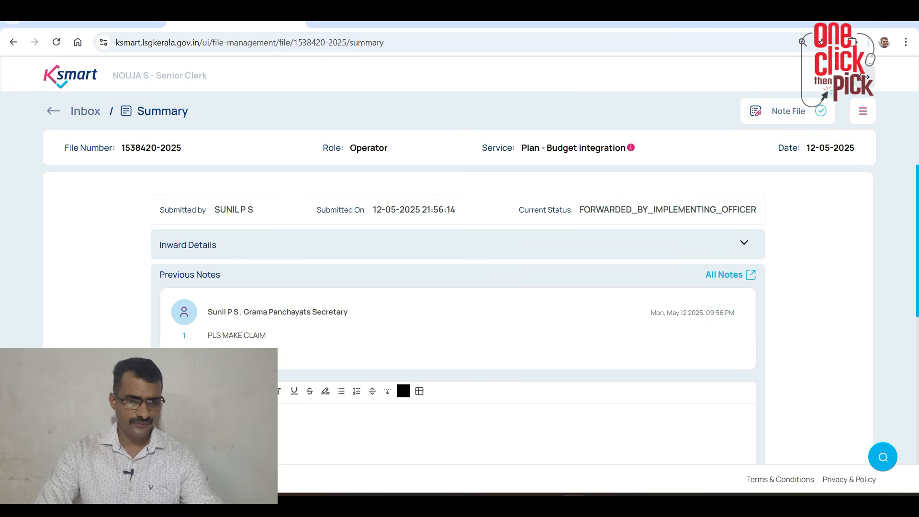
left_click(863, 111)
left_click(700, 272)
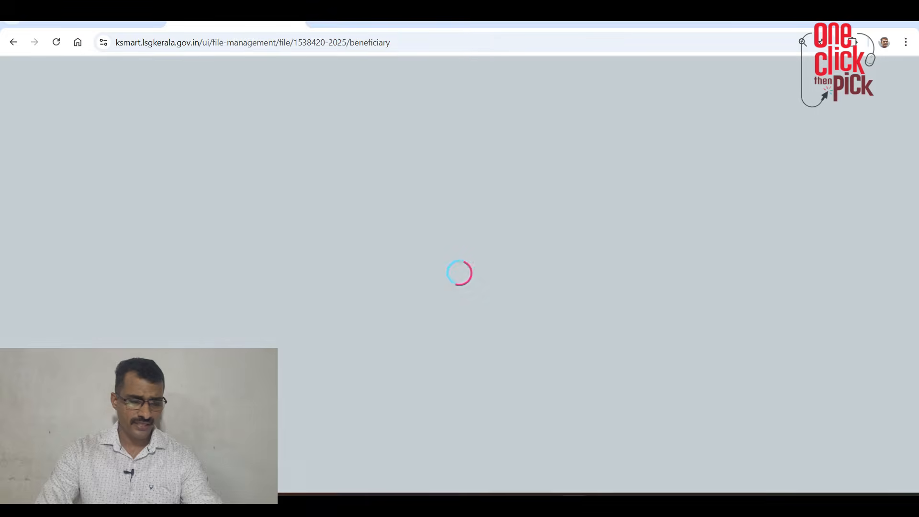
Start a new institution beneficiary for the file and enter Executive Director as both the officer name and the designation.
left_click(724, 139)
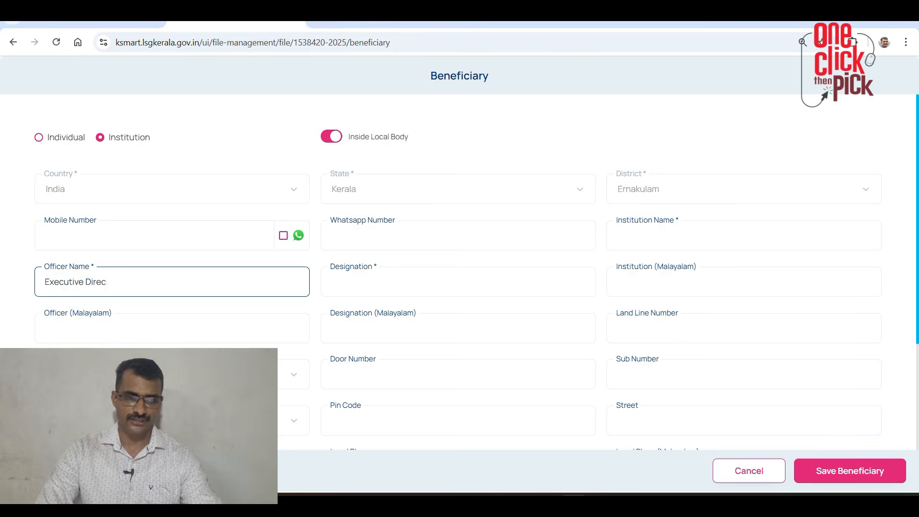
type("tor")
key("ctrl+a")
key("ctrl+c")
left_click(458, 282)
key("ctrl+v")
left_click(744, 282)
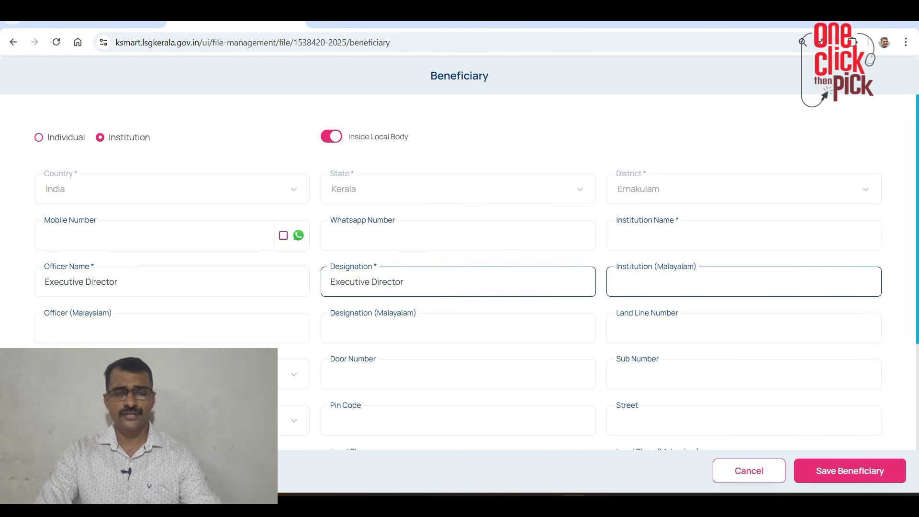
Enter ഐ കെ എം as the Malayalam institution name, fill in the Malayalam officer name and designation, and save the beneficiary.
type("ഐ കെ എം")
left_click(172, 329)
type("എക്സിക്യൂട്ടീവ് ഓഫീസർ")
left_click(458, 328)
type("എക്സിക്യൂട്ടീവ്")
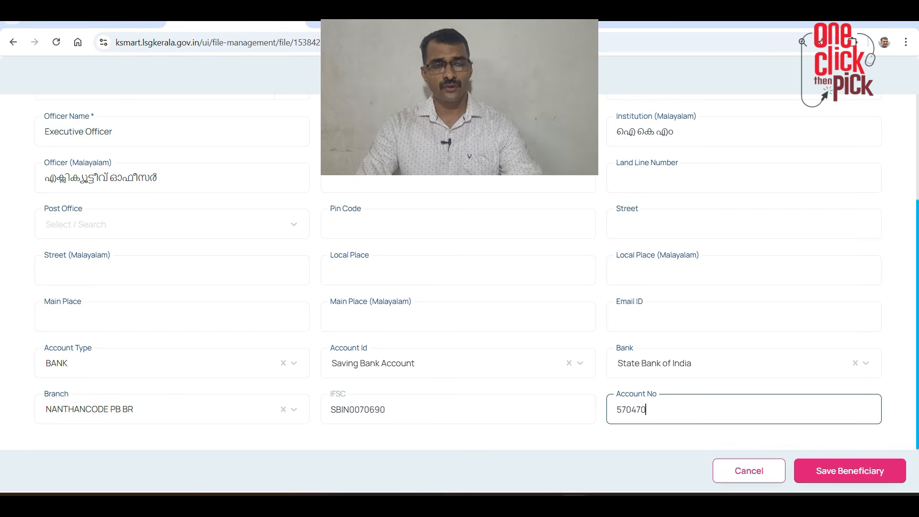
left_click(864, 470)
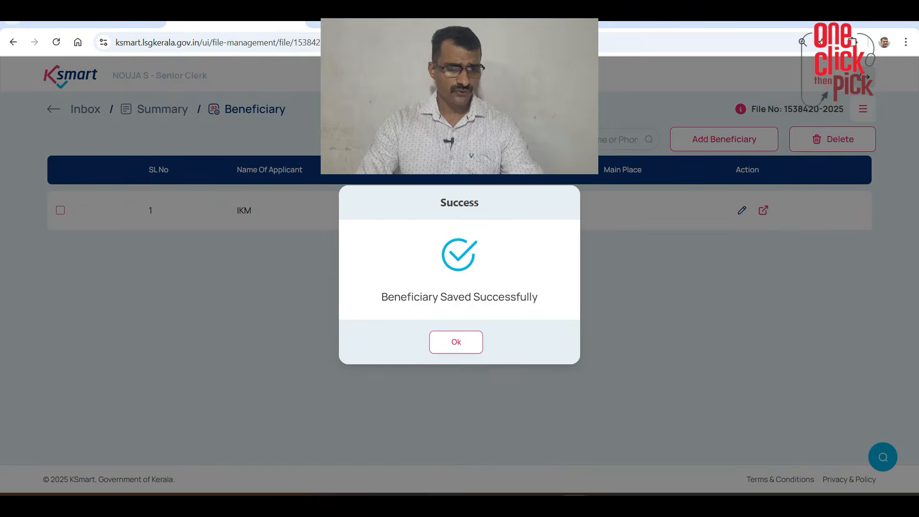
left_click(441, 344)
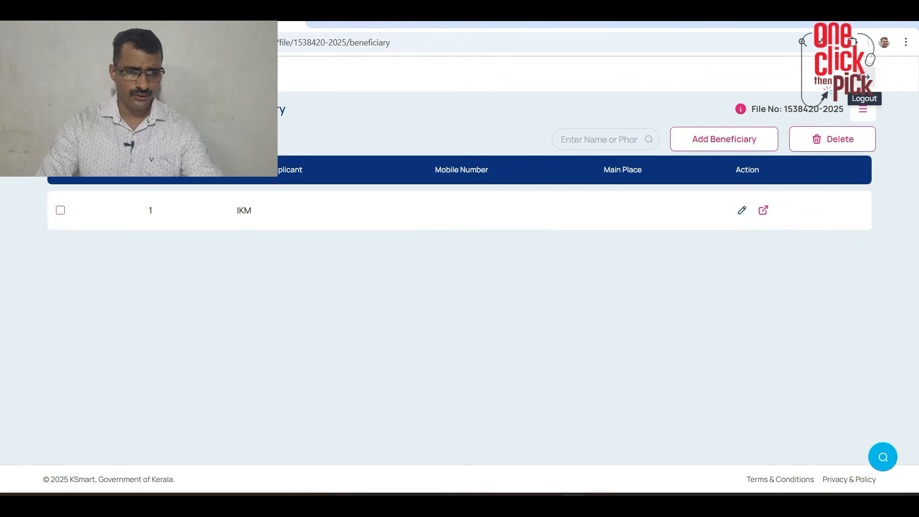
Open the file's claim form and set the claim amount for 2521602 - Payments to IKM to 114260.
left_click(862, 108)
left_click(690, 269)
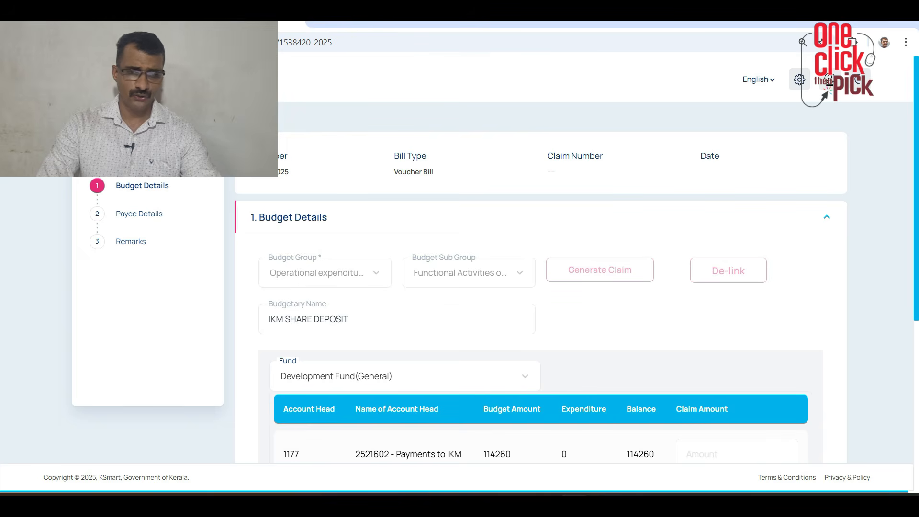
key("ctrl")
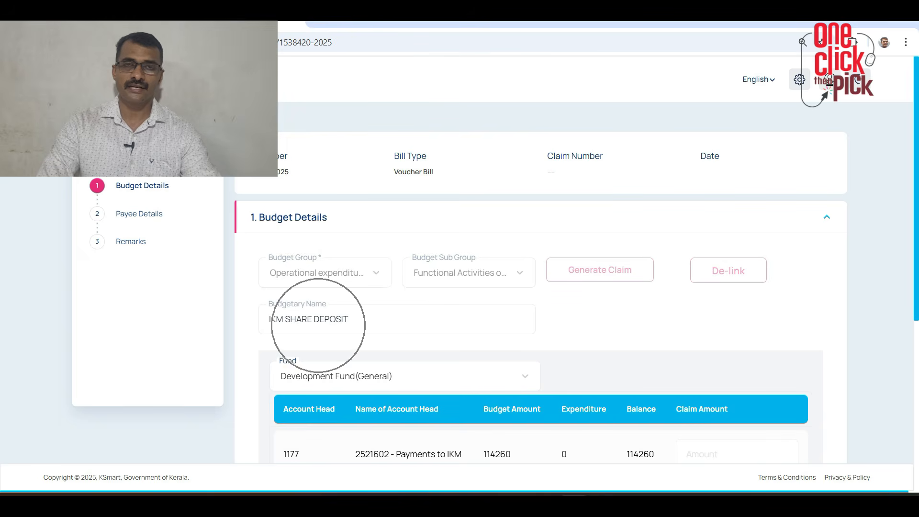
scroll(319, 326, "down", 3)
left_click(713, 274)
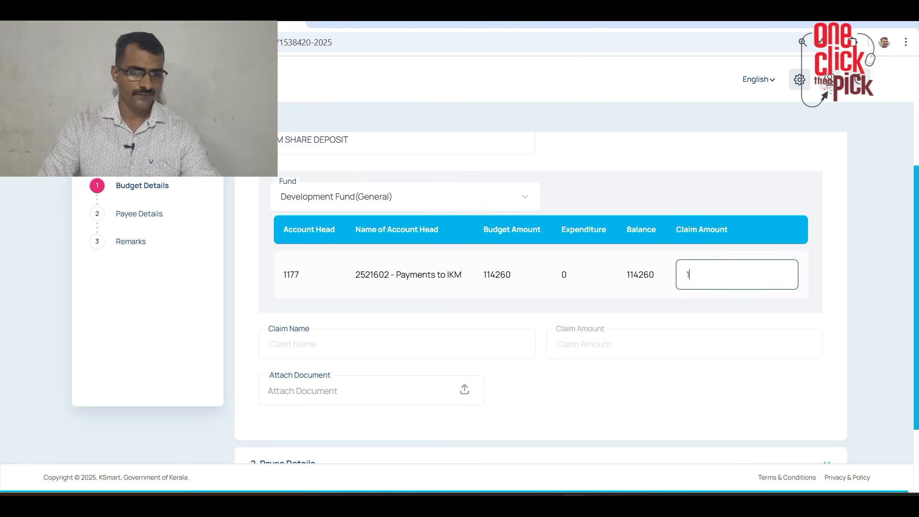
type("1142")
type("60")
Name the claim IKM SHARE.
key("Tab")
type("ikm")
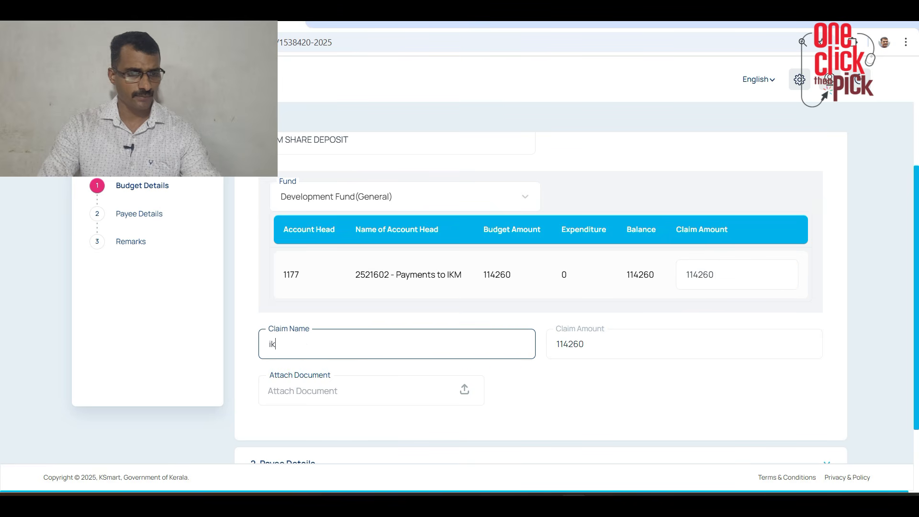
key("BackSpace")
key("BackSpace")
type("IKM SH")
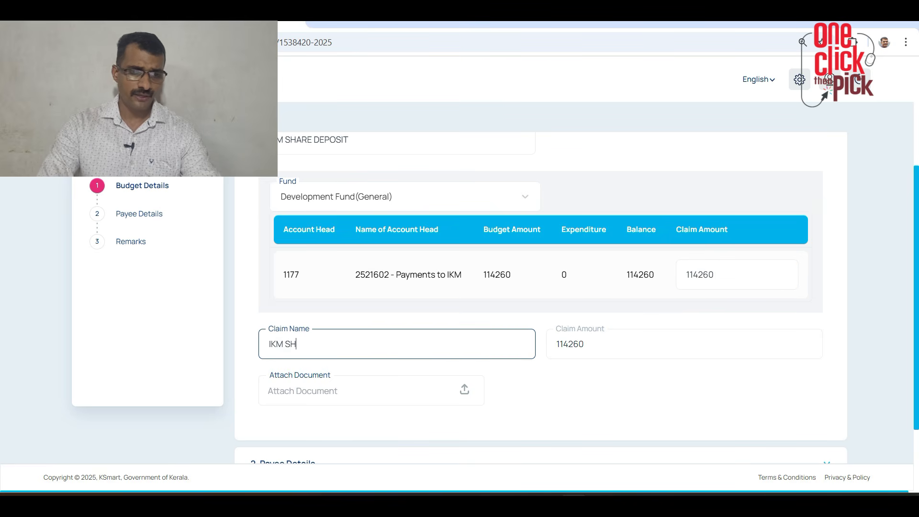
type("ARE")
Add the Executive Officer as payee in the payee details and set the payment amount to 114260.
scroll(541, 288, "down", 2)
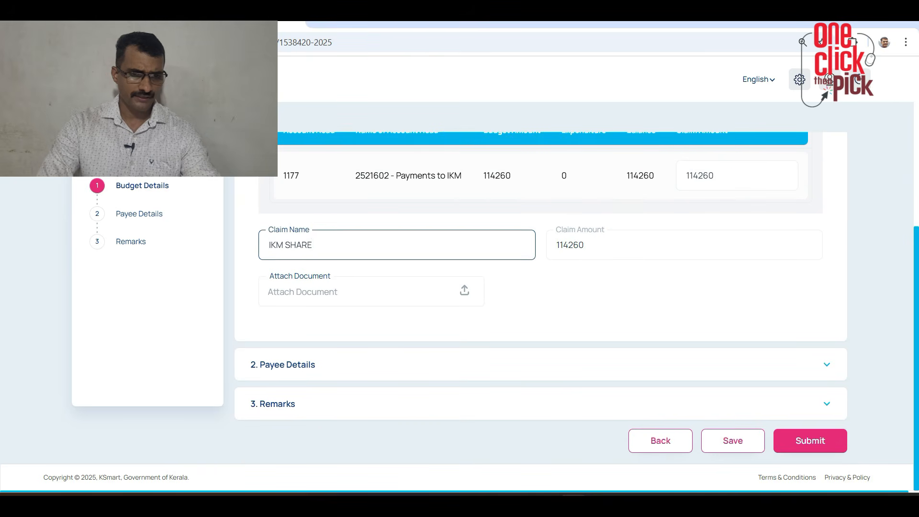
left_click(281, 361)
left_click(778, 159)
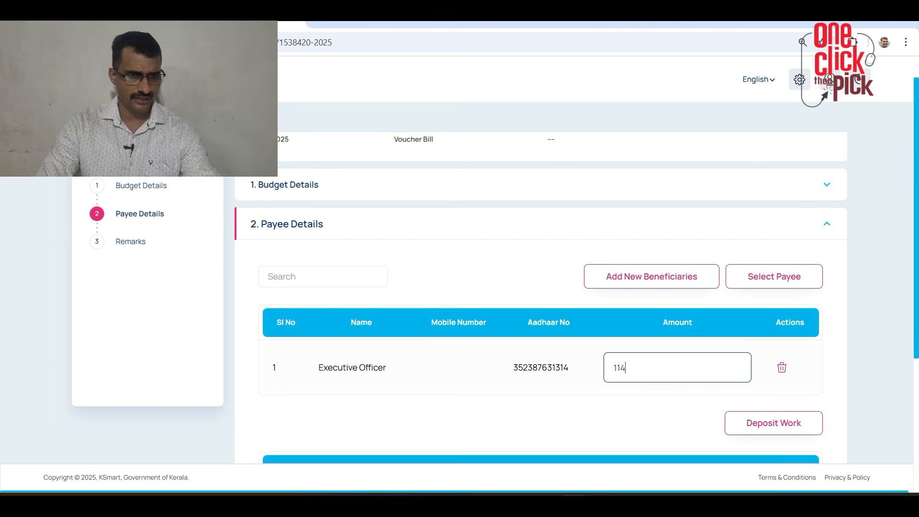
type("260")
scroll(761, 307, "down", 3)
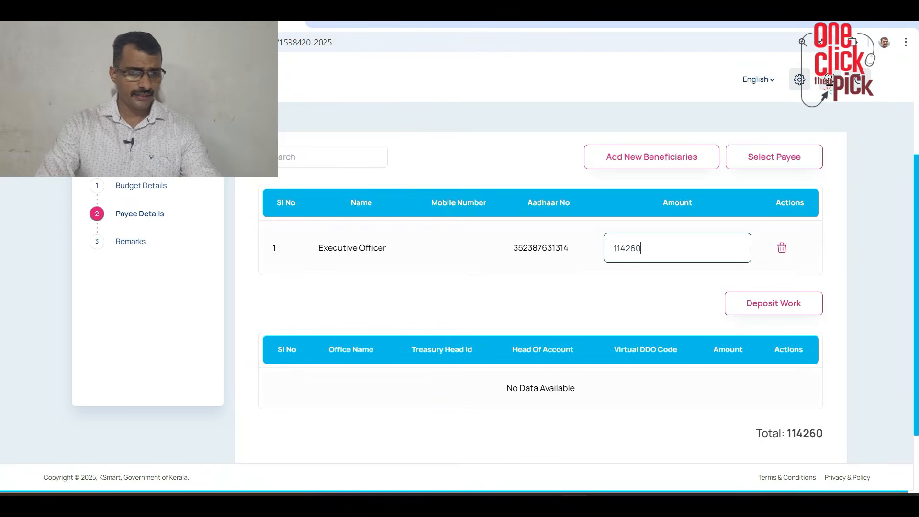
scroll(541, 287, "down", 2)
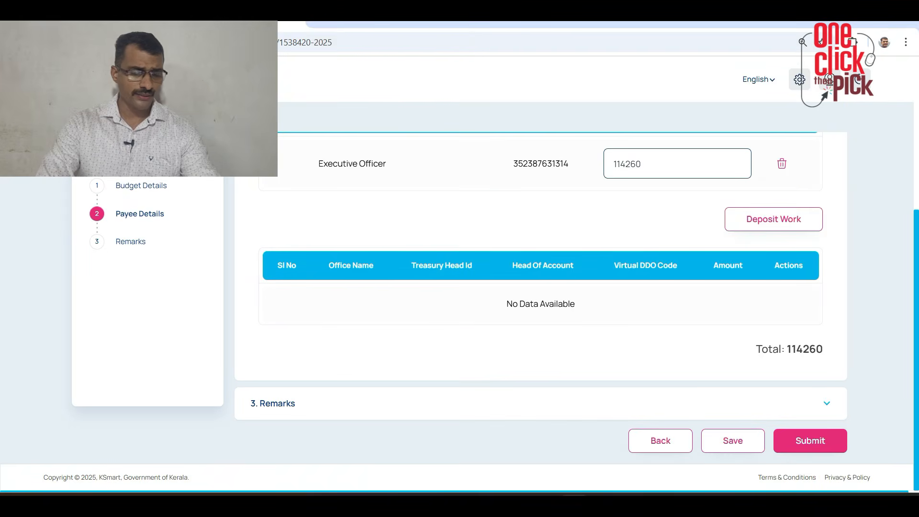
Save and submit the claim, forwarding the file to the Junior Superintendent for verification.
left_click(748, 392)
left_click(800, 393)
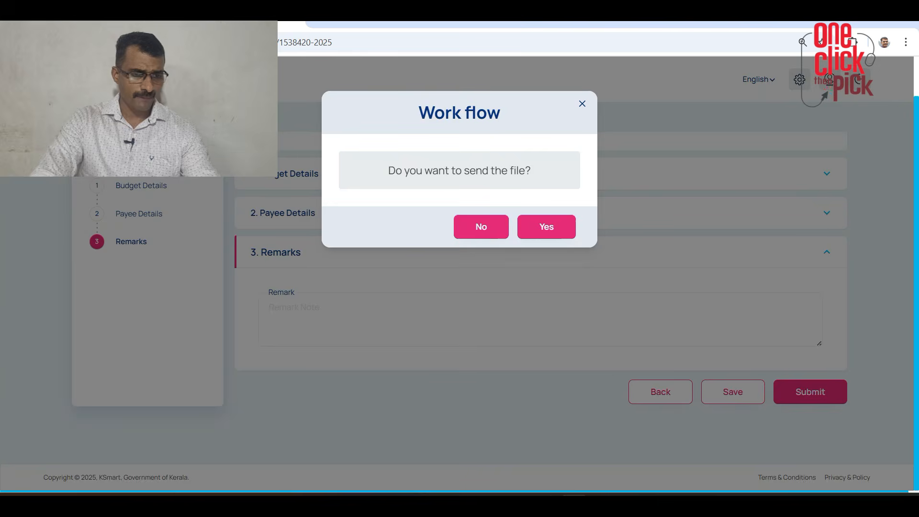
left_click(546, 225)
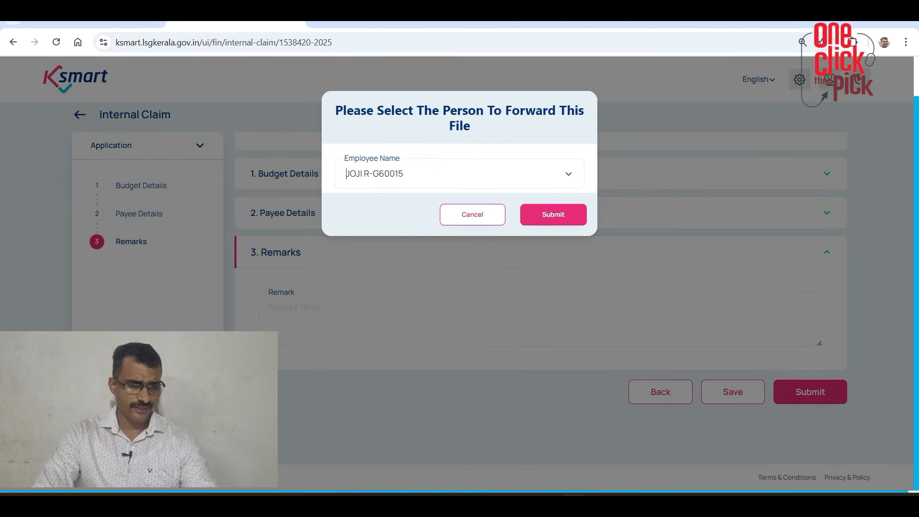
left_click(552, 215)
Open the IKM SHARE DEPOSIT file as verifier, check the claim's payee details, then verify the claim and send it on.
left_click(316, 337)
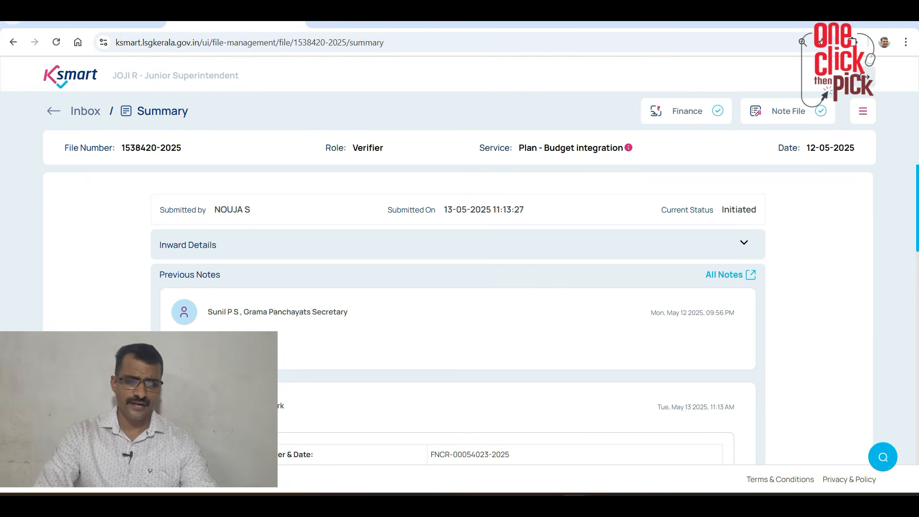
left_click(687, 111)
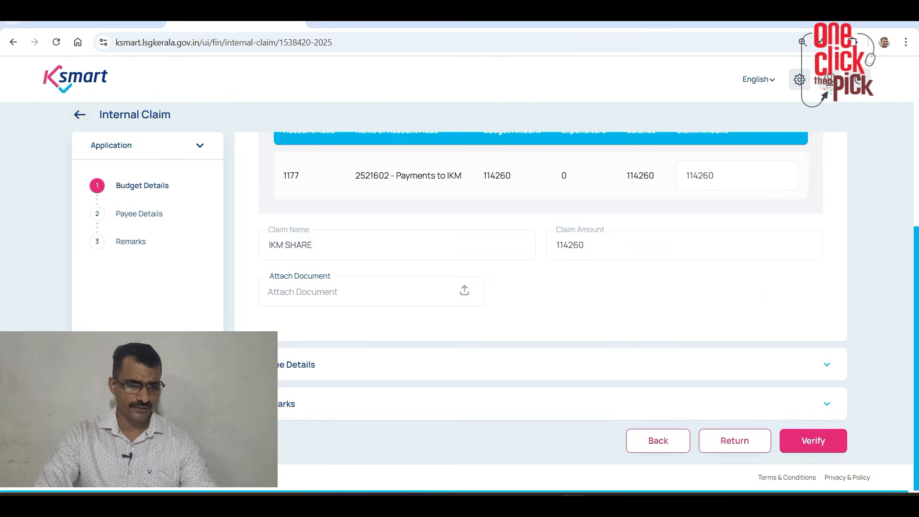
left_click(827, 365)
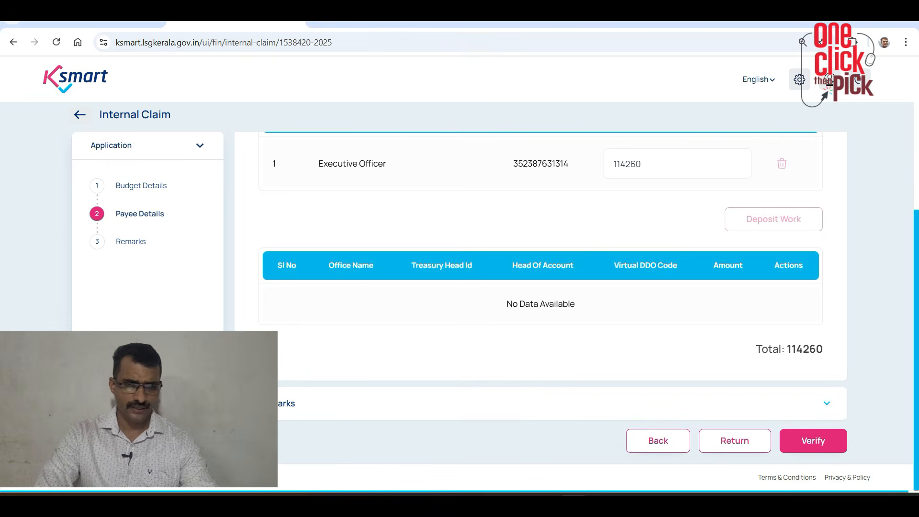
left_click(814, 440)
left_click(552, 213)
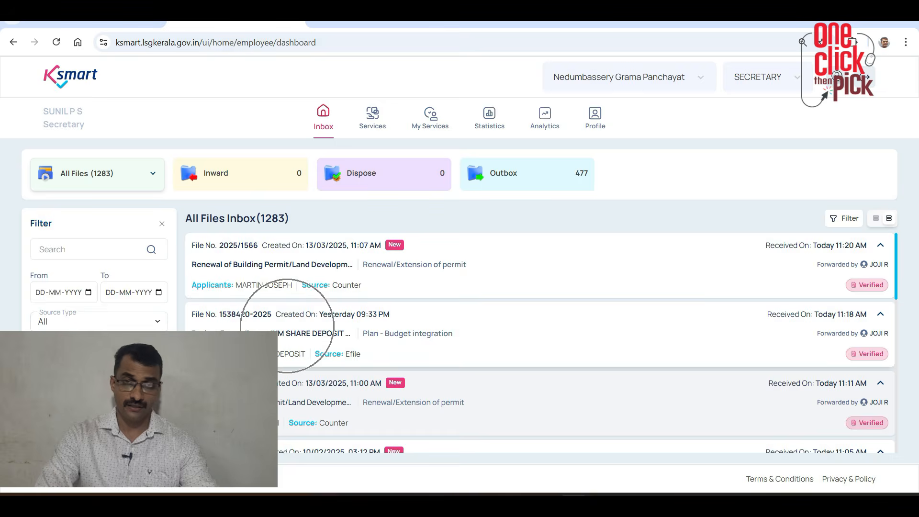
left_click(287, 325)
scroll(459, 287, "down", 5)
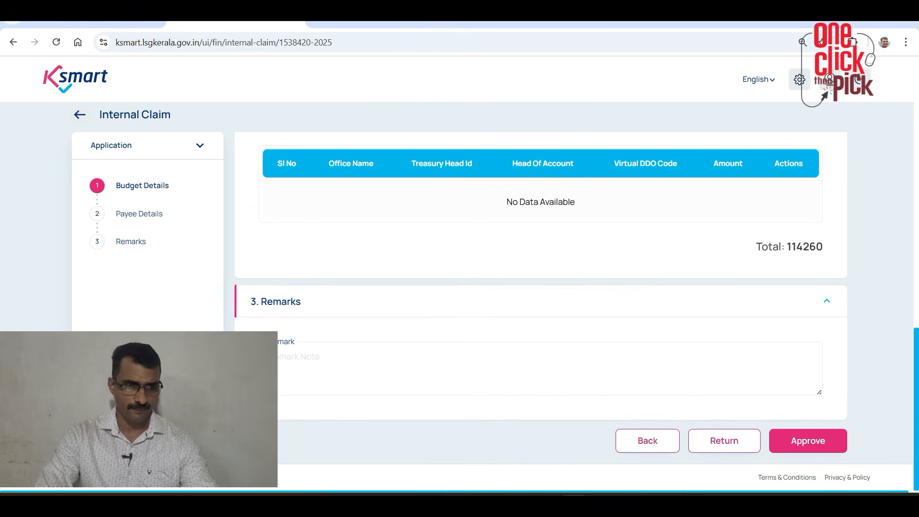
left_click(808, 440)
left_click(548, 224)
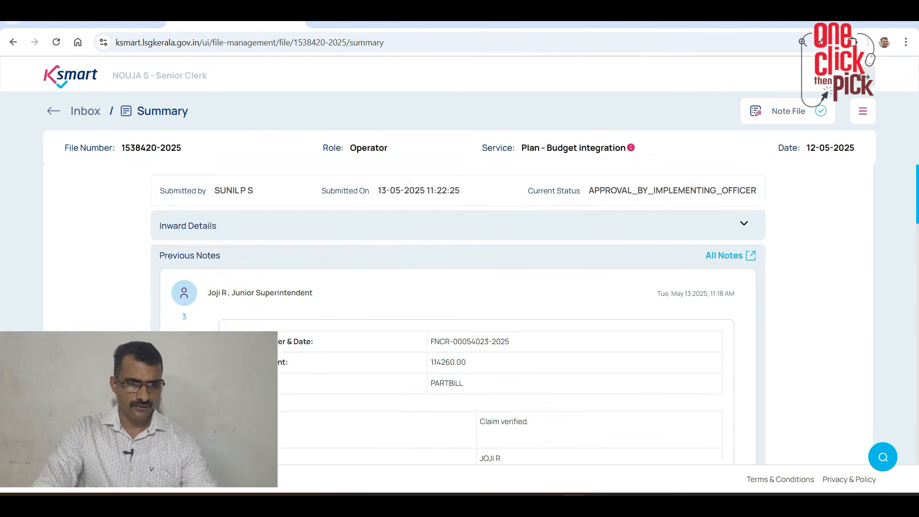
Review the claim notes in the operator's file, open the Requisition feature under Finance, and start a requisition for the approved claim.
scroll(458, 288, "down", 15)
scroll(458, 287, "up", 5)
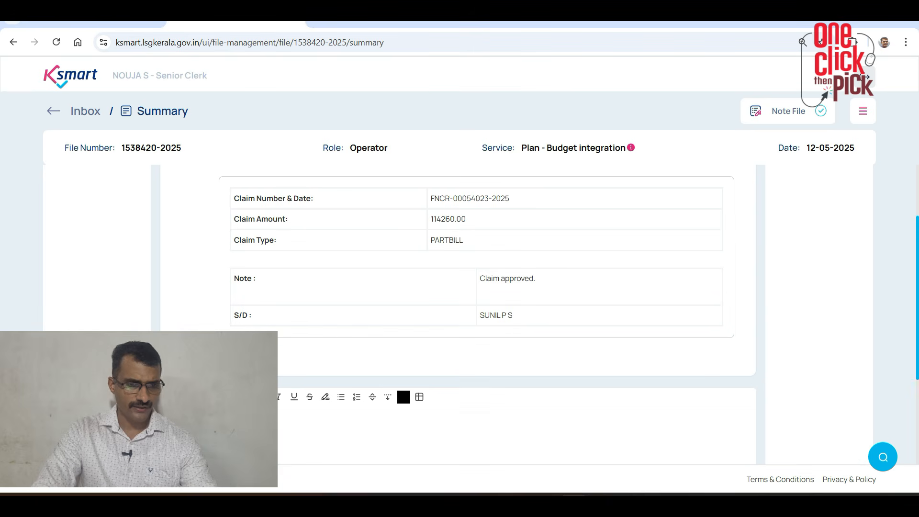
key("ctrl")
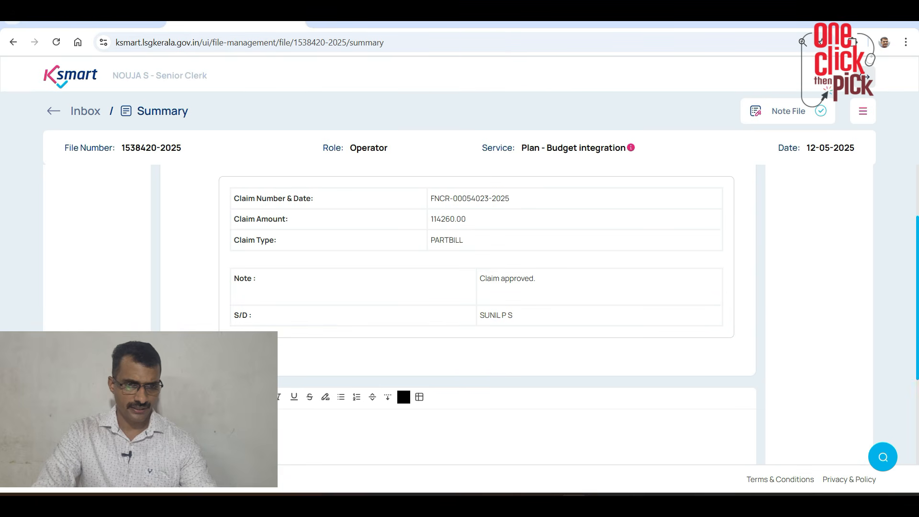
left_click(863, 111)
left_click(755, 210)
key("ctrl")
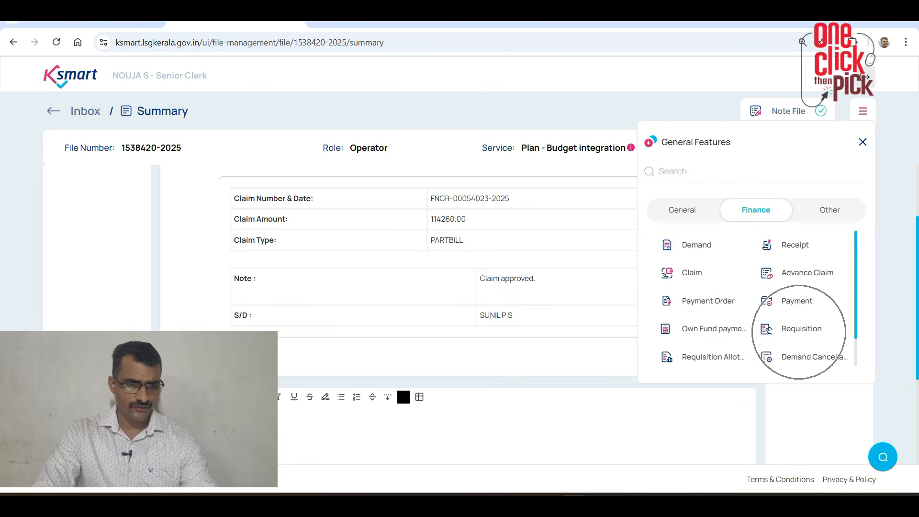
left_click(799, 332)
key("ctrl")
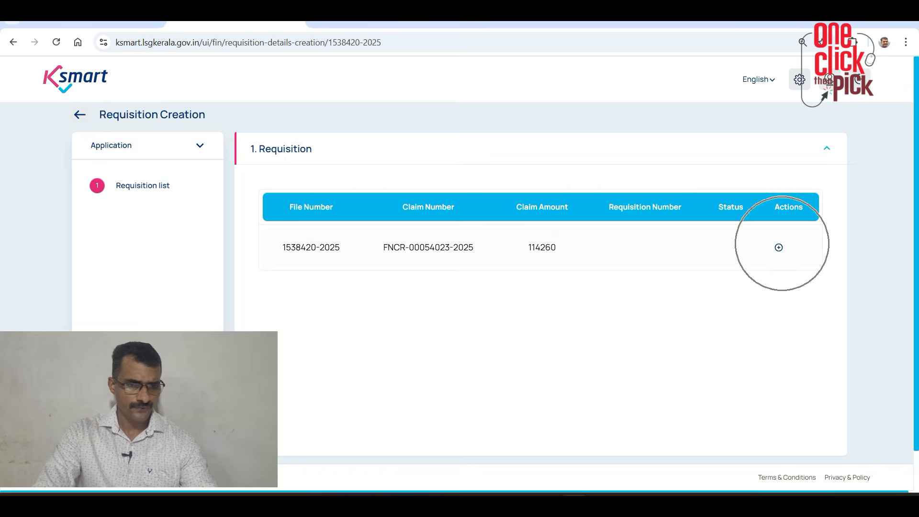
left_click(779, 247)
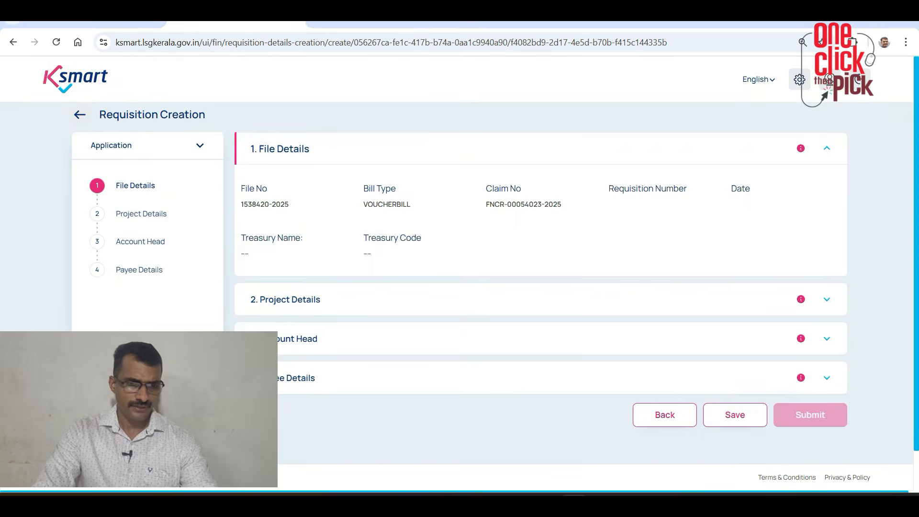
Review the requisition's project details and set the bill type to Other in the account head section.
scroll(541, 287, "down", 1)
left_click(298, 254)
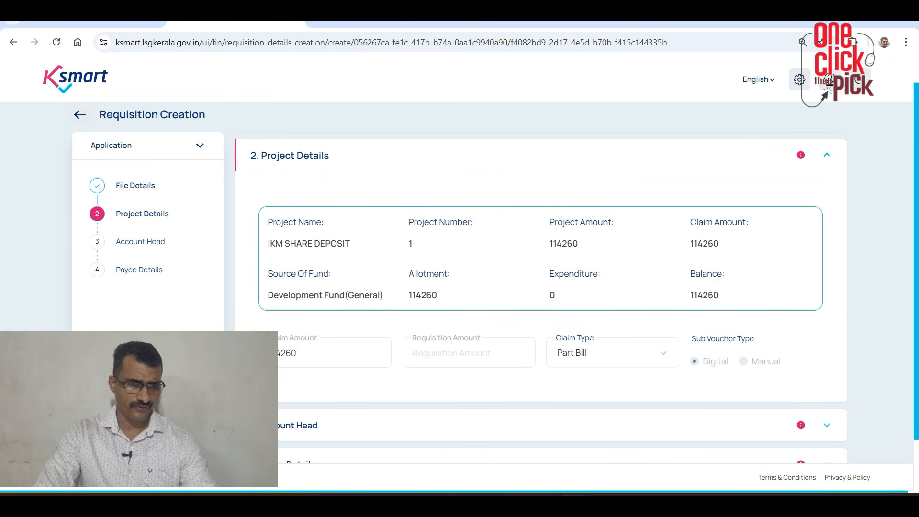
scroll(320, 346, "down", 2)
left_click(306, 363)
left_click(325, 235)
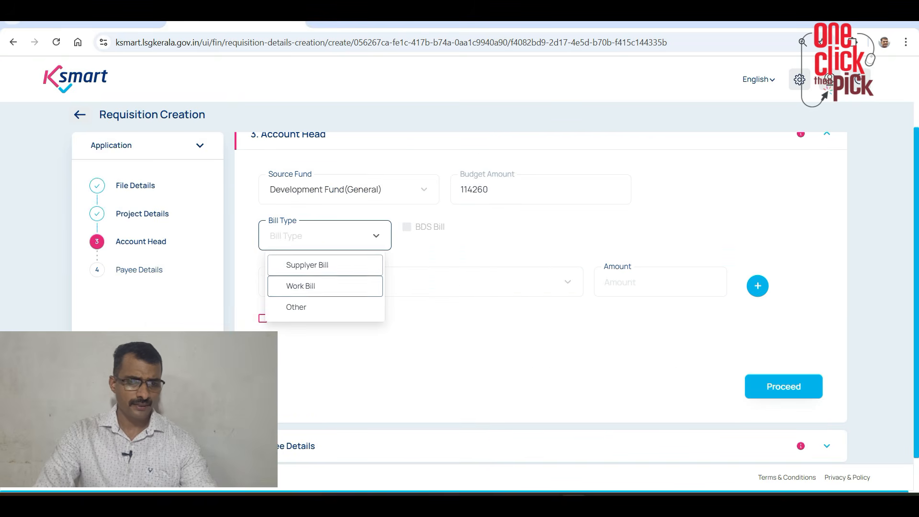
key("Return")
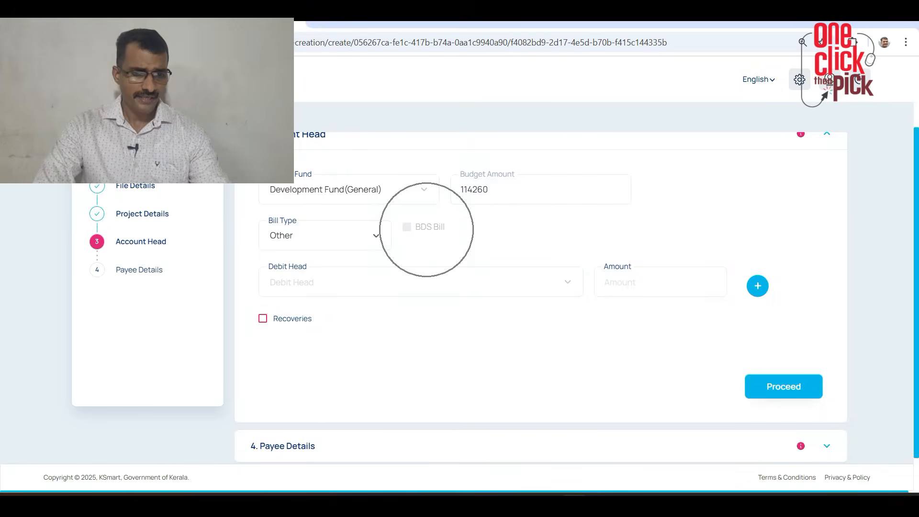
Select the debit head 2521602 - Payments to IKM with amount 114260 and proceed to add the account head.
left_click(349, 277)
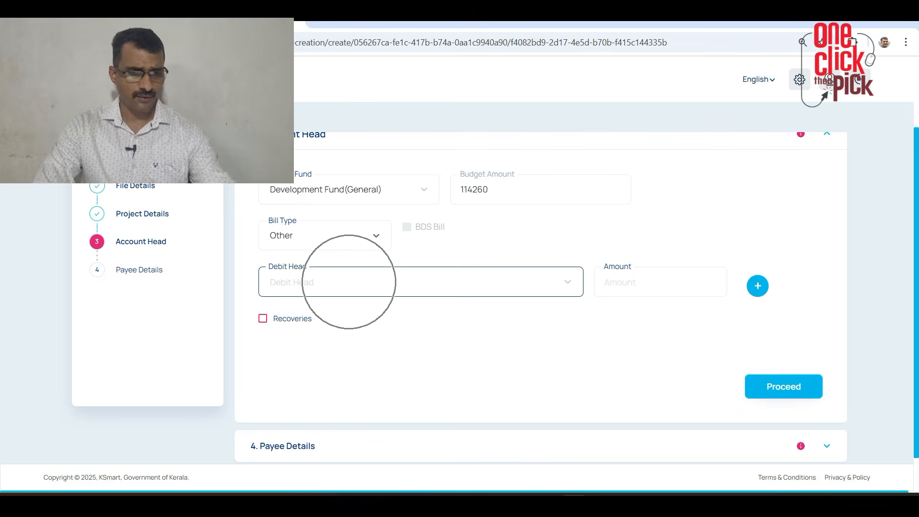
left_click(346, 312)
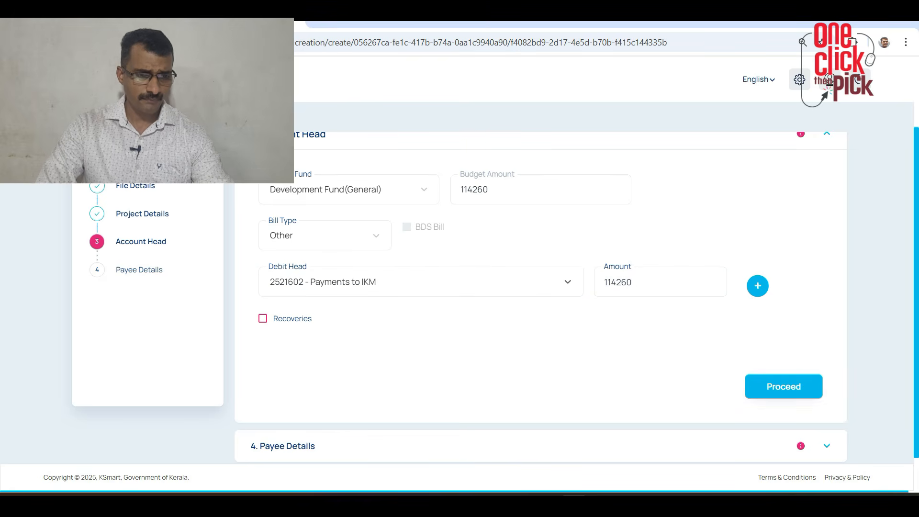
key("ctrl")
key("ctrl")
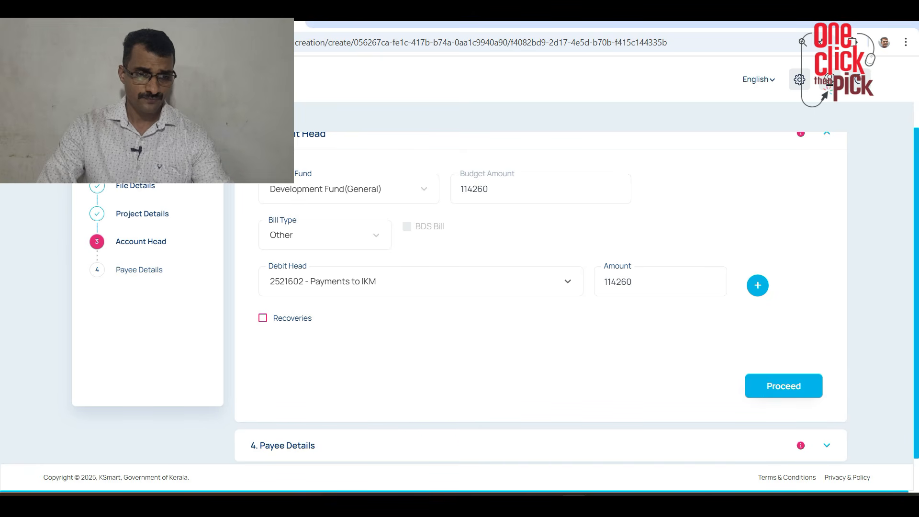
scroll(802, 347, "down", 1)
key("ctrl")
left_click(802, 346)
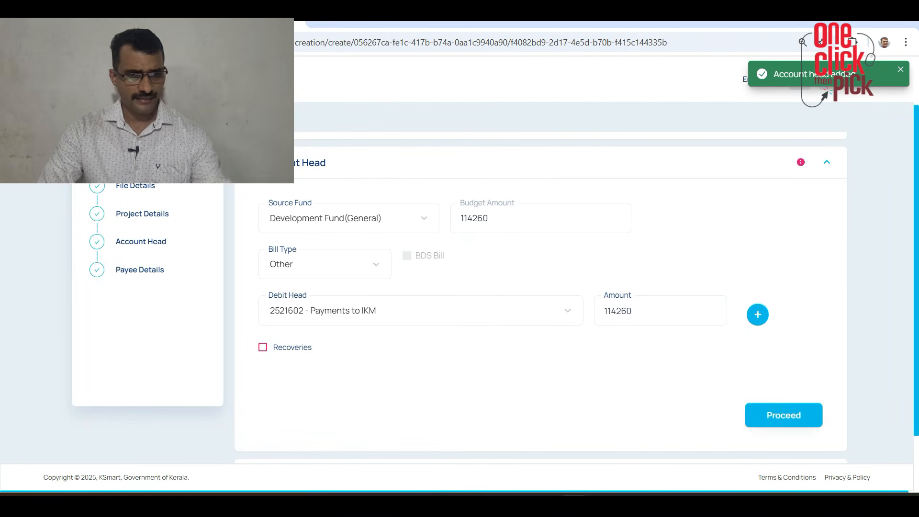
Submit the IKM SHARE DEPOSIT requisition with its added account head and confirm sending the file.
scroll(541, 297, "down", 2)
left_click(277, 221)
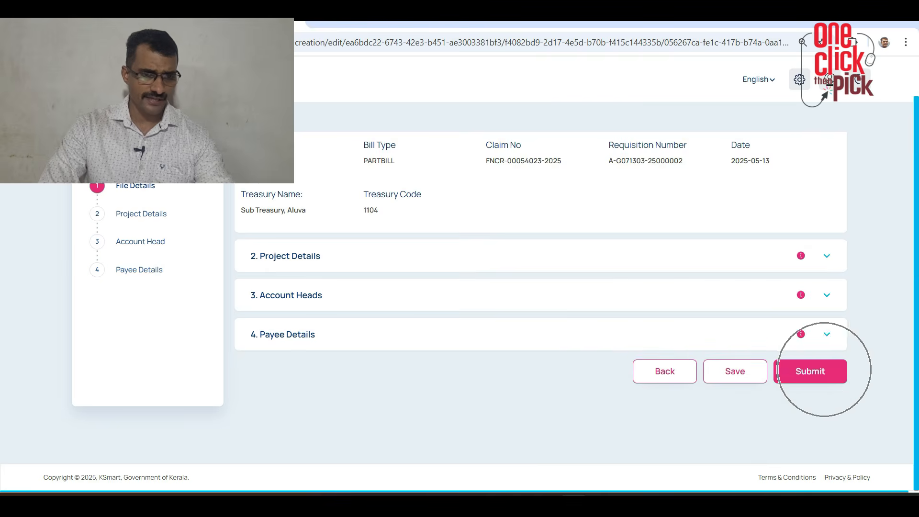
left_click(819, 371)
left_click(486, 320)
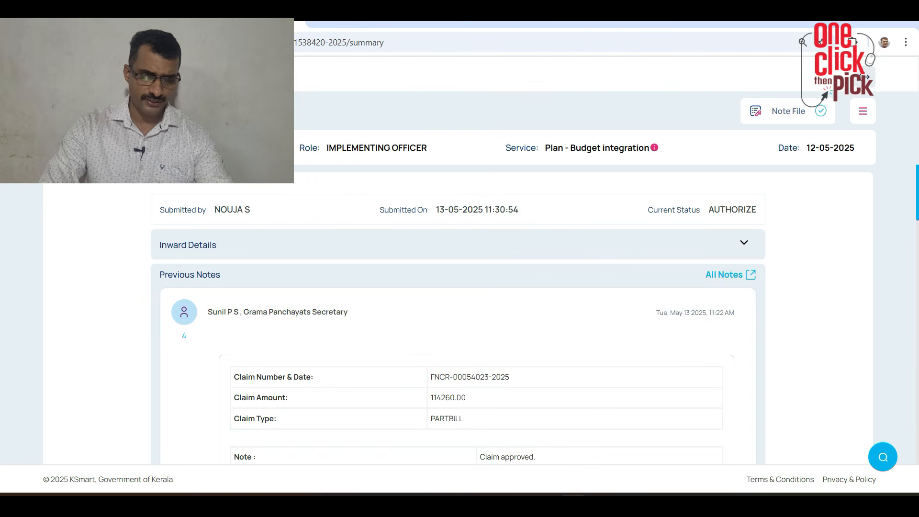
Open the submitted requisition of 114260 from the Requisition feature in the Implementing Officer's file.
scroll(458, 316, "down", 6)
left_click(858, 116)
left_click(794, 327)
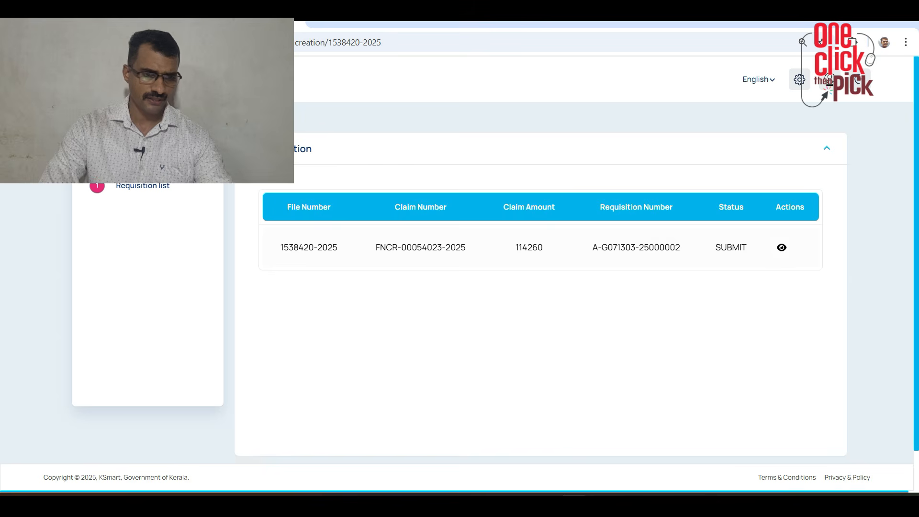
left_click(782, 247)
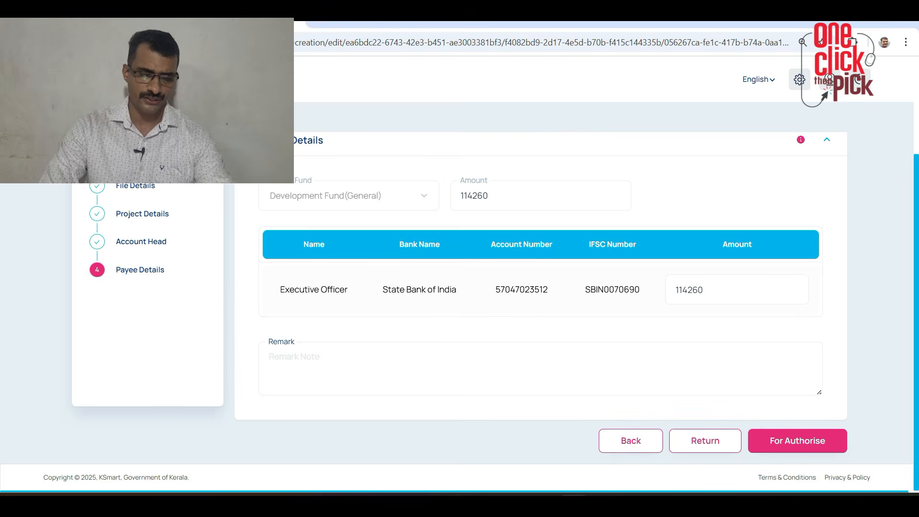
Send the requisition for authorisation, forwarding the file to the preselected Member.
key("ctrl")
key("ctrl")
key("ctrl")
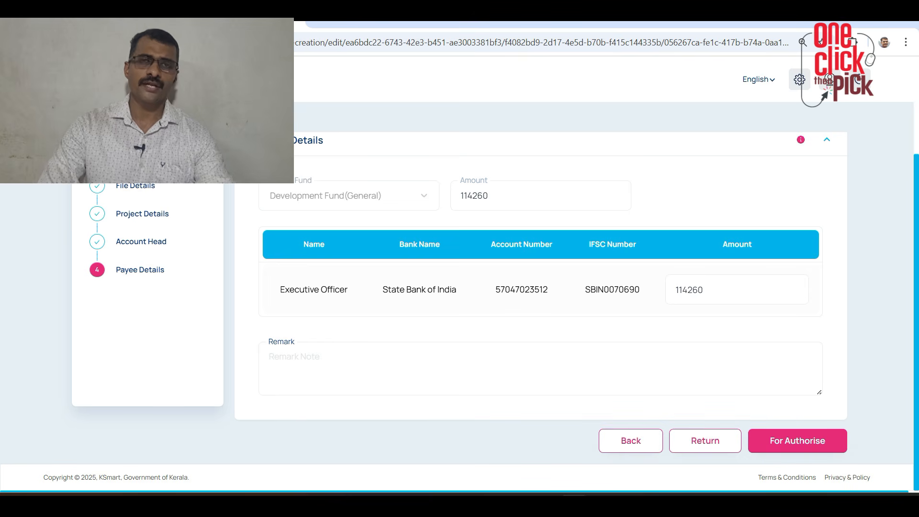
left_click(807, 437)
left_click(487, 320)
key("ctrl")
key("ctrl")
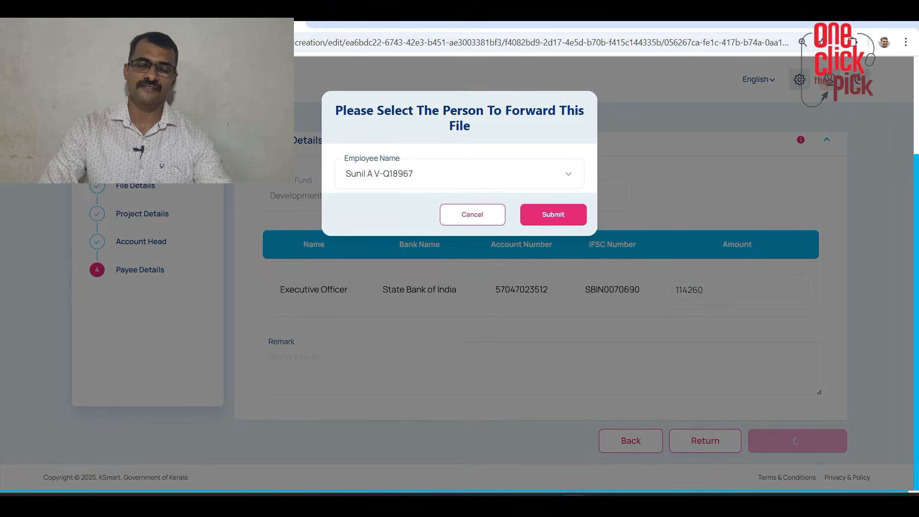
left_click(558, 213)
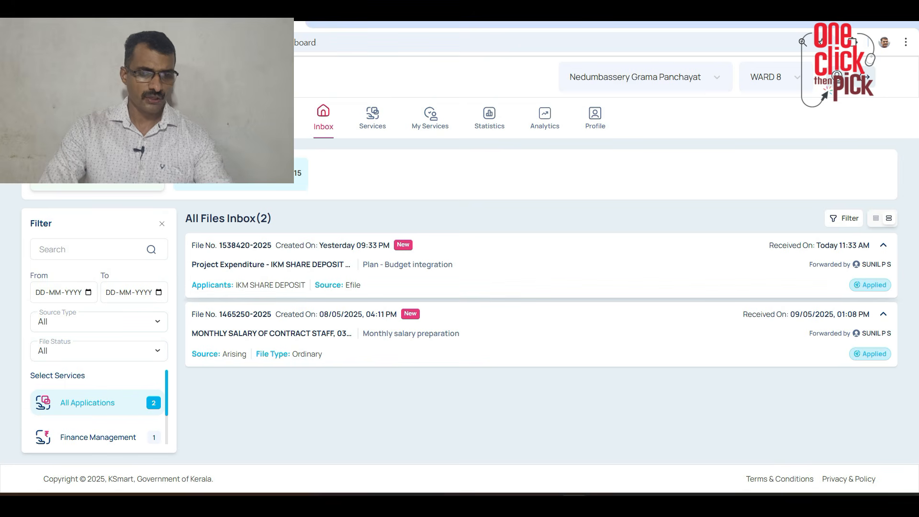
key("ctrl")
left_click(285, 264)
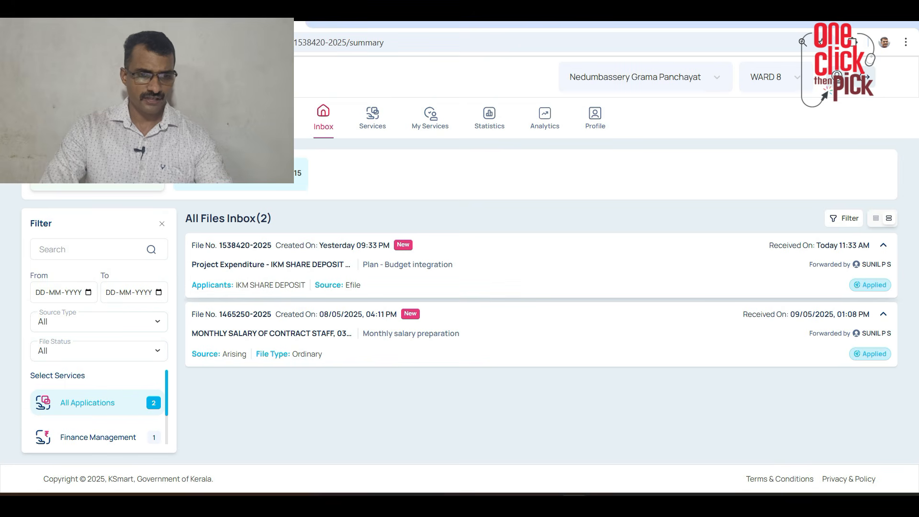
key("ctrl")
left_click(801, 329)
key("ctrl")
left_click(784, 246)
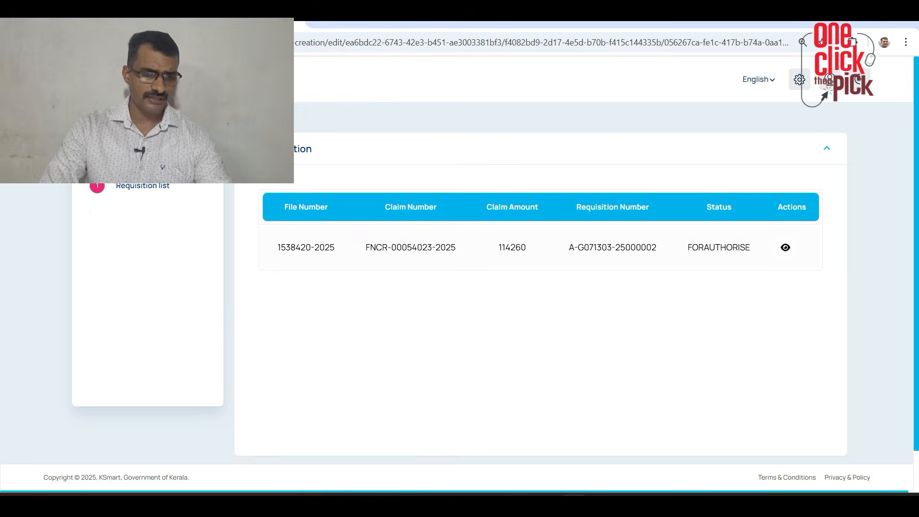
Authorise the requisition as the Member and confirm sending the file.
key("ctrl")
left_click(805, 441)
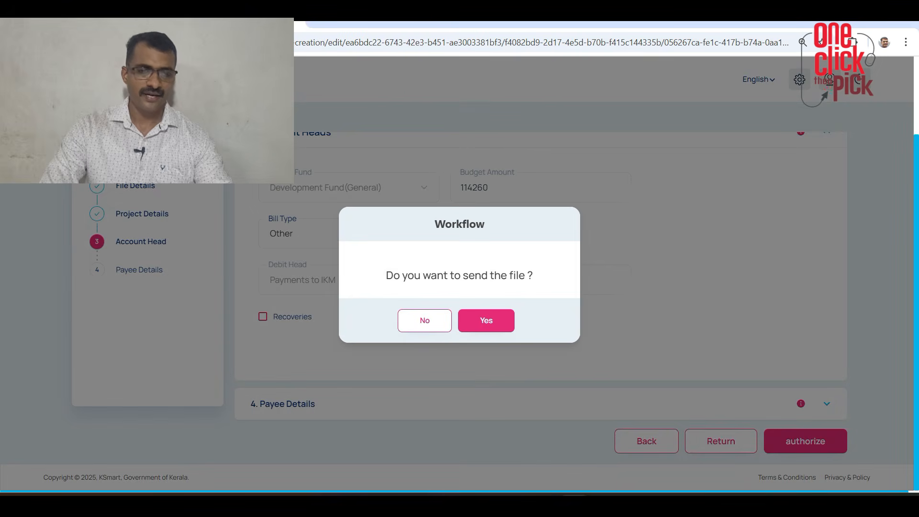
key("ctrl")
left_click(487, 321)
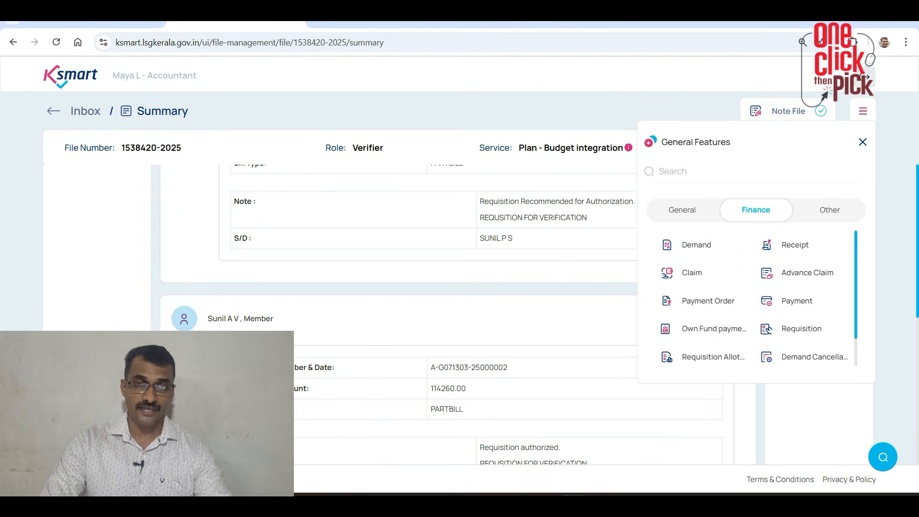
Open the requisition allotment in the Accountant's file, verify the allotment and confirm sending the file.
left_click(726, 358)
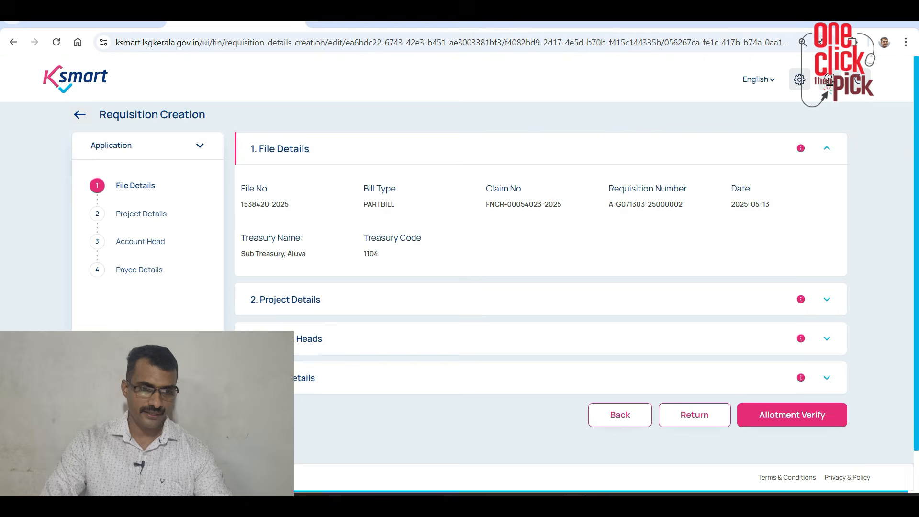
scroll(541, 287, "down", 1)
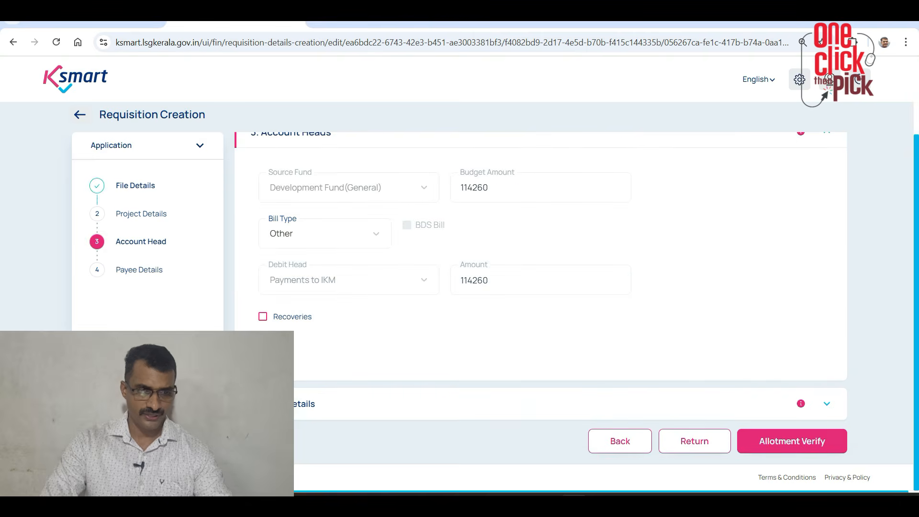
left_click(787, 440)
left_click(502, 322)
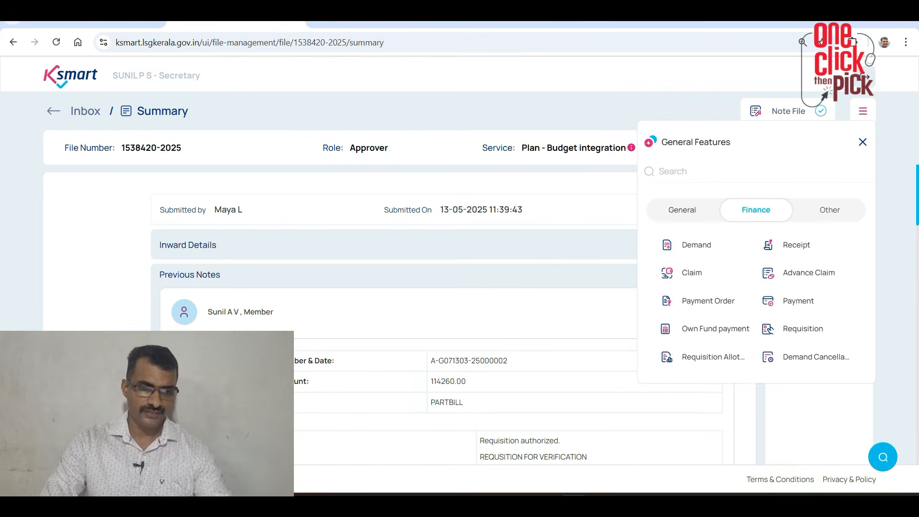
Approve the requisition allotment in the Secretary's file and forward it to the preselected employee.
left_click(714, 357)
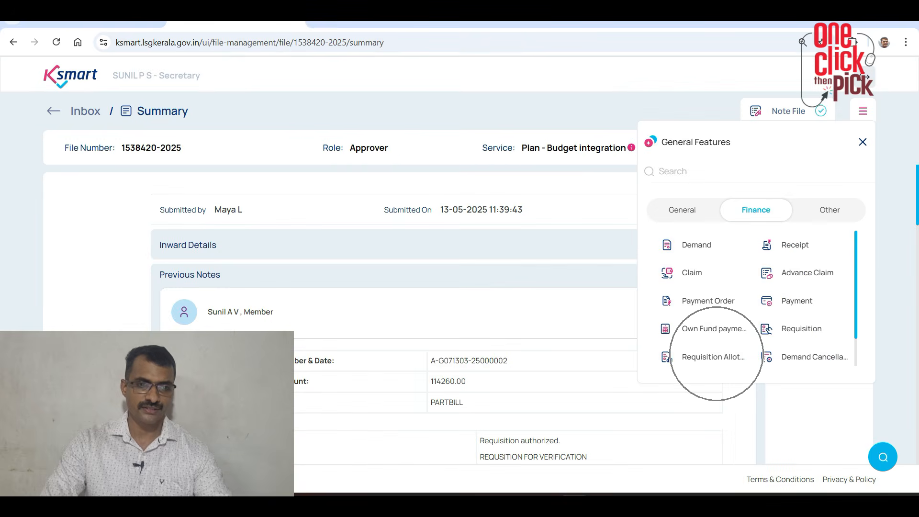
left_click(717, 354)
left_click(793, 247)
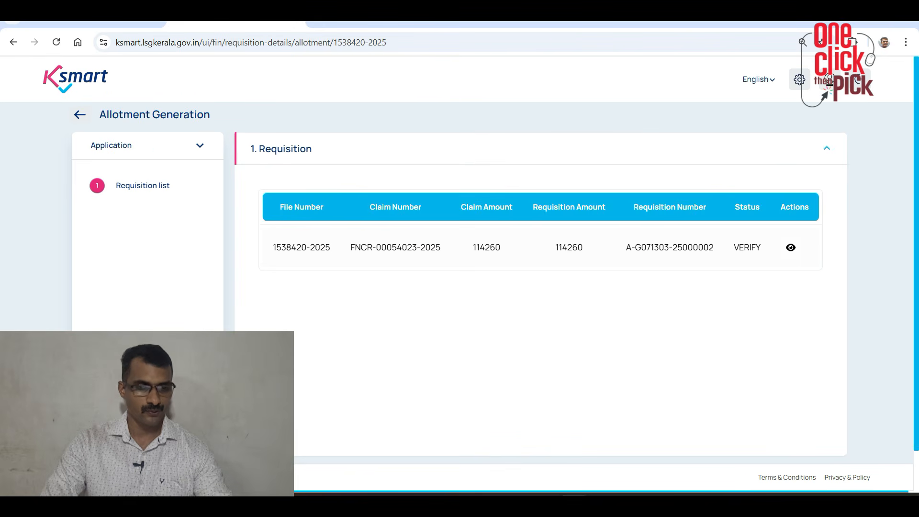
left_click(767, 371)
left_click(767, 371)
left_click(493, 320)
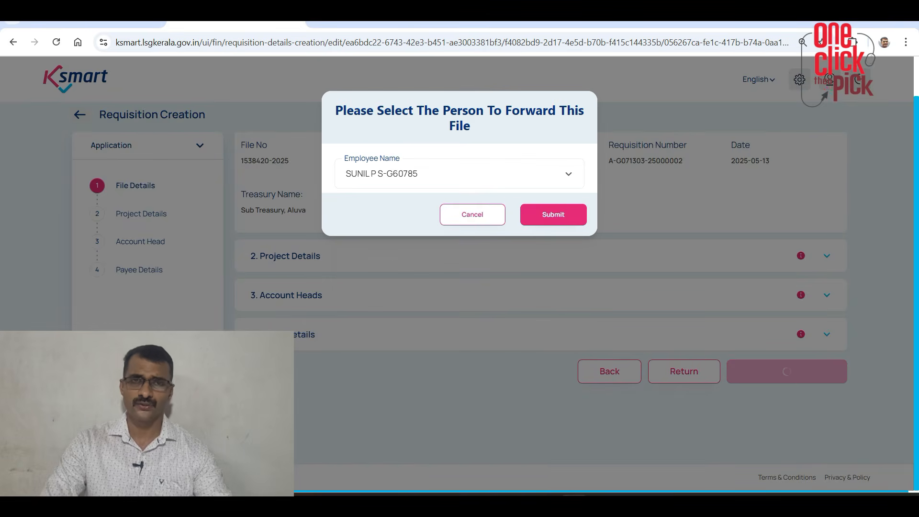
left_click(552, 214)
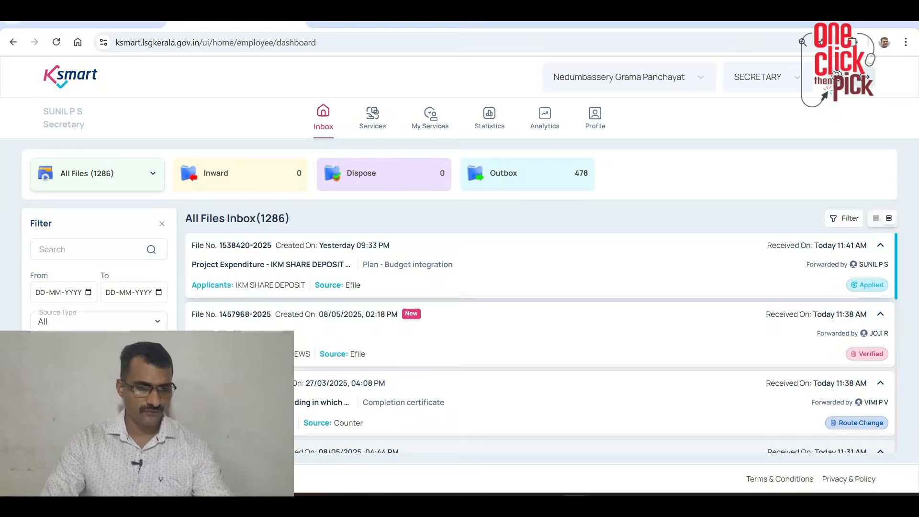
left_click(271, 264)
left_click(863, 111)
left_click(755, 210)
scroll(704, 335, "down", 1)
left_click(704, 347)
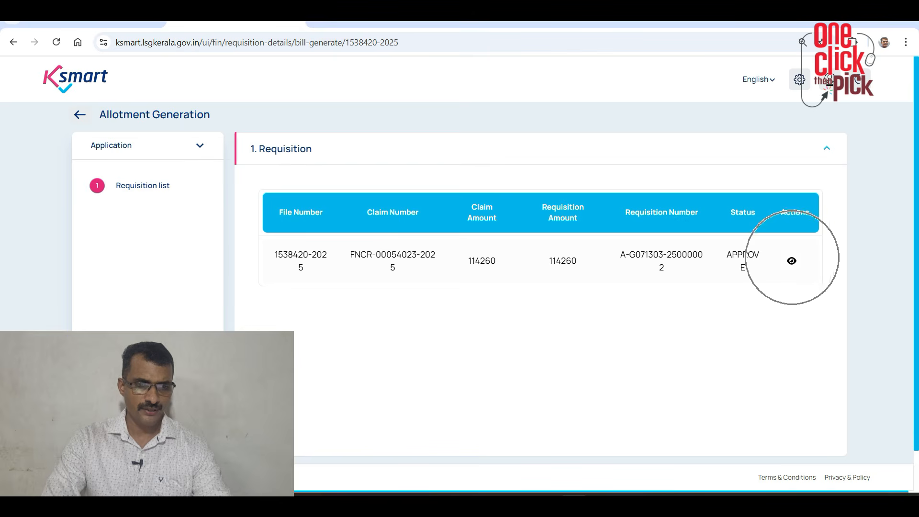
left_click(791, 261)
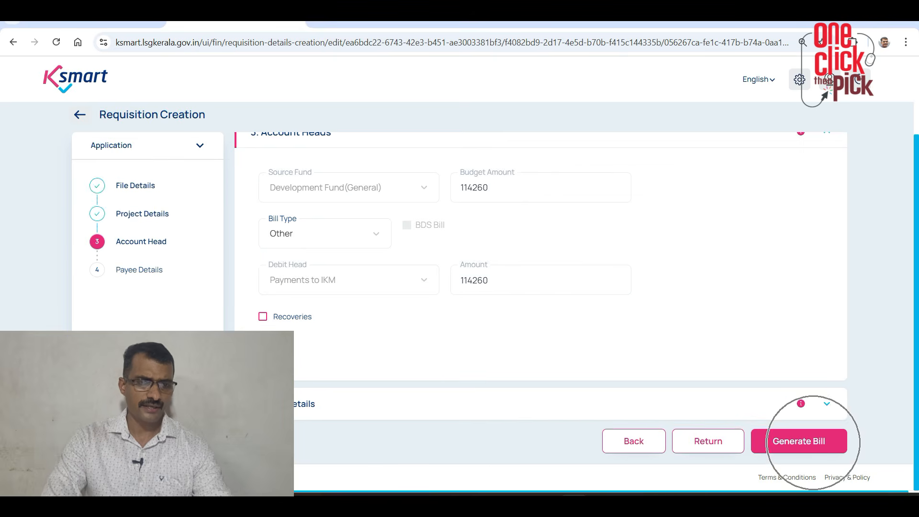
left_click(809, 440)
Open the generated requisition of 114260 through the Bill Send feature under Finance.
left_click(862, 111)
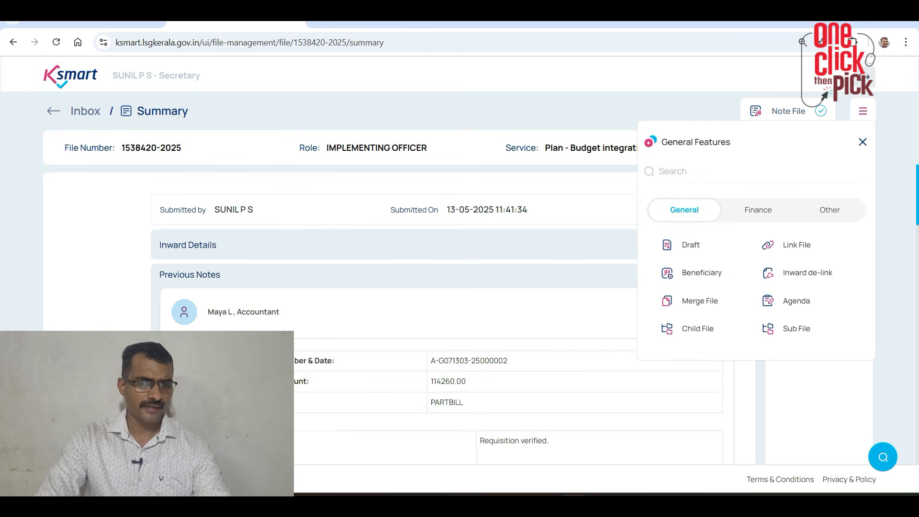
left_click(757, 210)
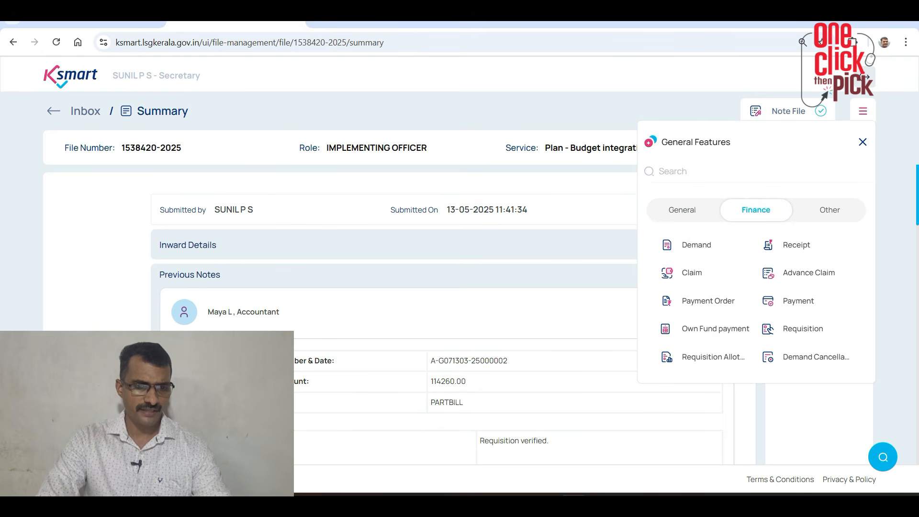
scroll(798, 351, "down", 1)
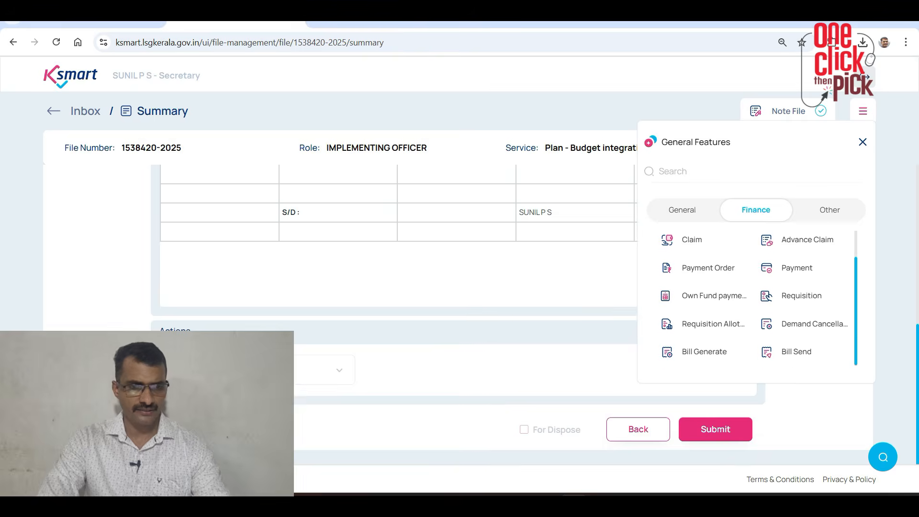
key("ctrl")
key("ctrl")
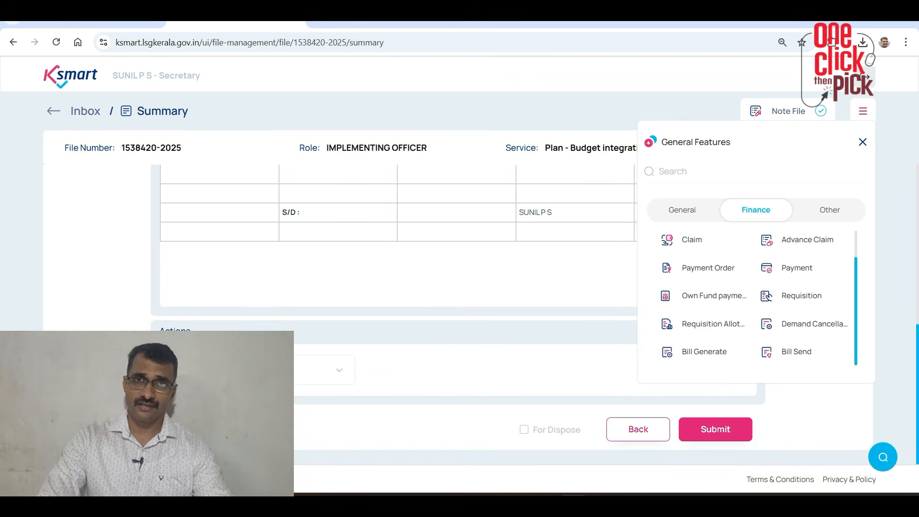
key("ctrl")
left_click(797, 352)
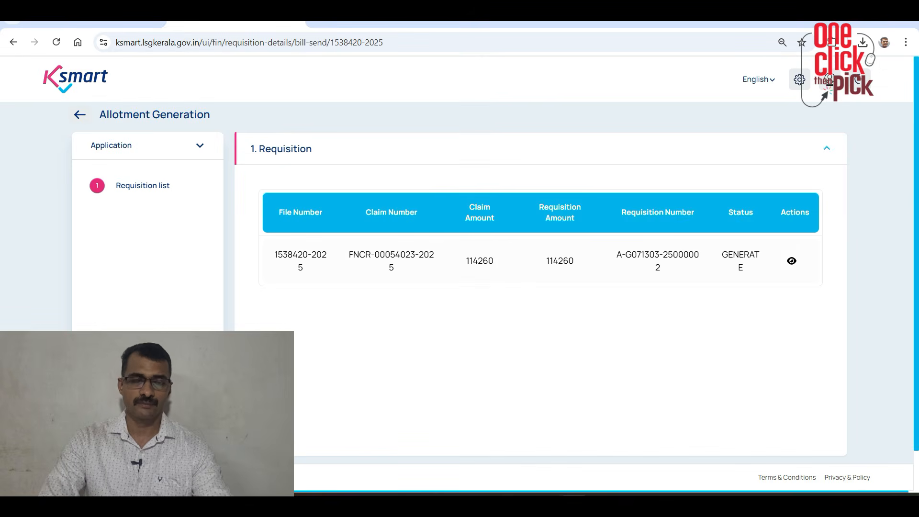
key("ctrl")
left_click(793, 261)
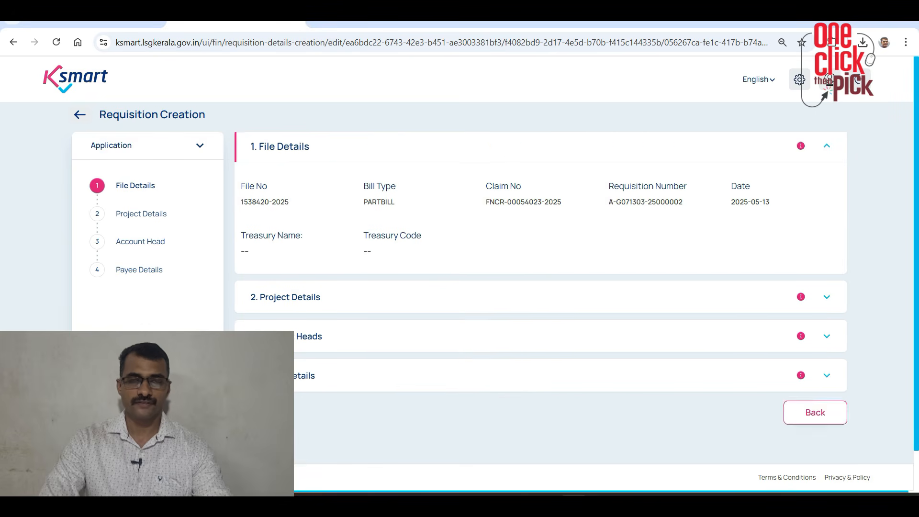
Send the requisition's bill to the treasury and forward the file to the preselected employee.
key("ctrl")
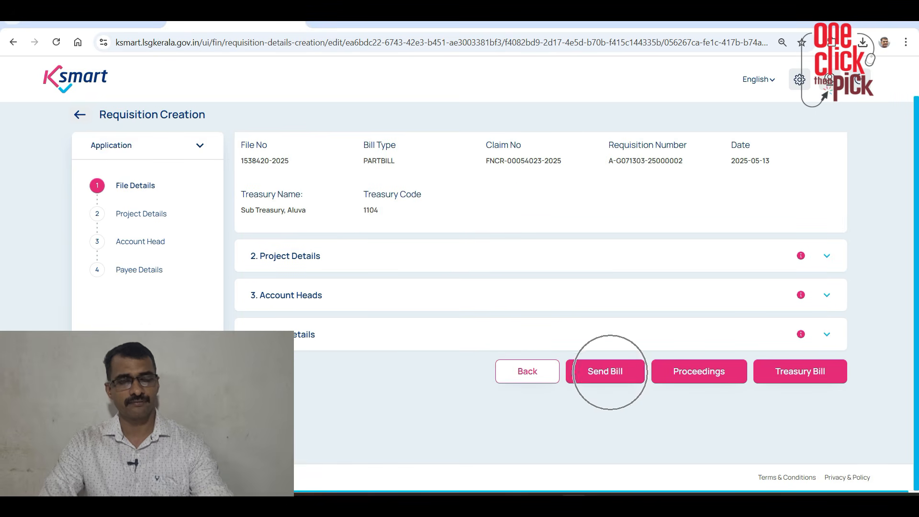
key("ctrl")
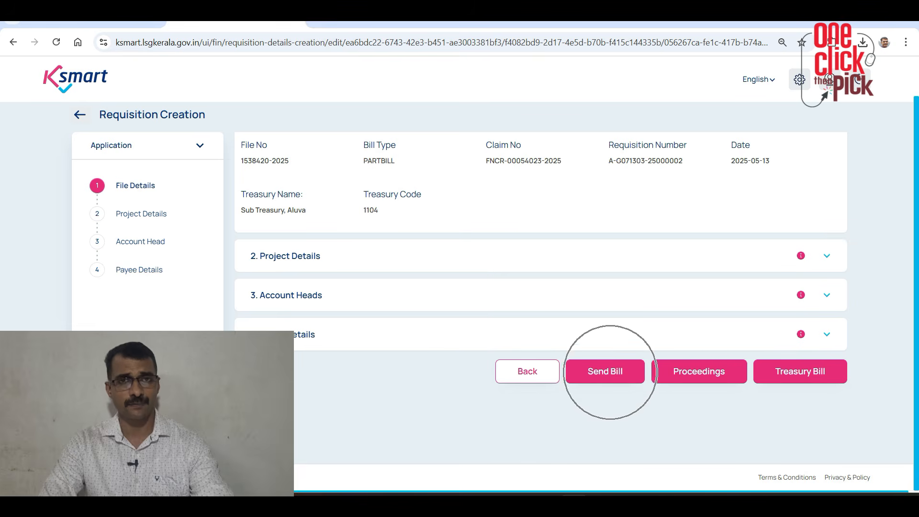
left_click(605, 371)
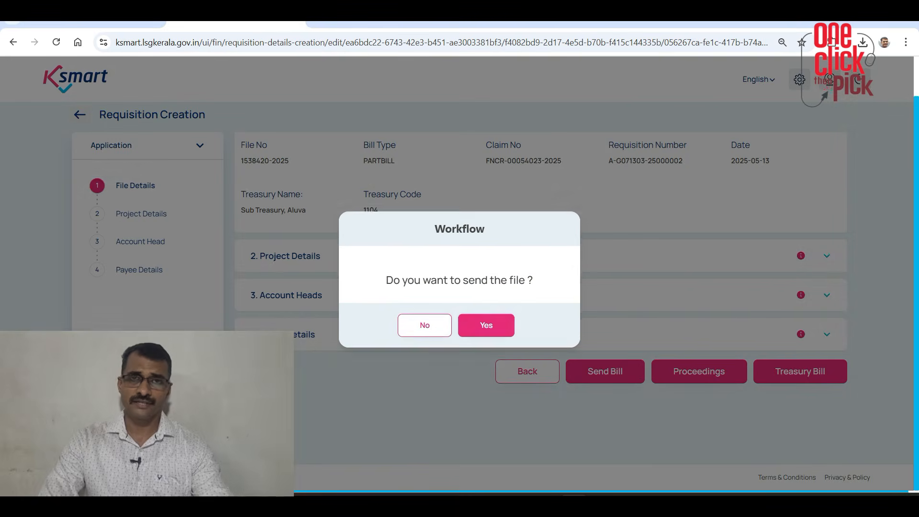
left_click(487, 323)
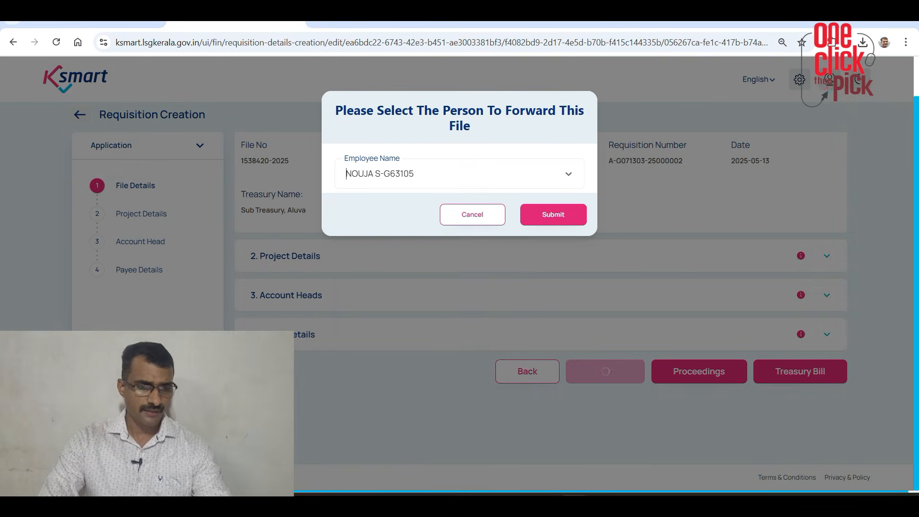
left_click(546, 214)
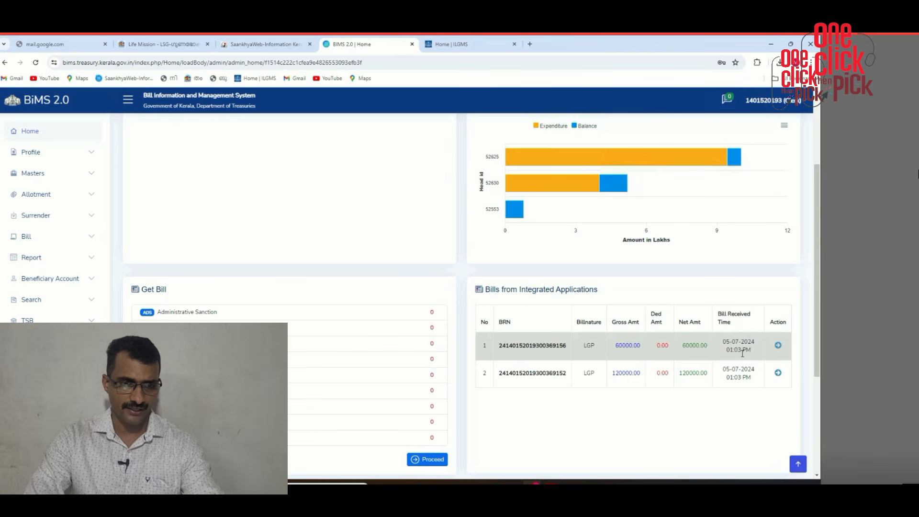
In BiMS 2.0, open the 60000.00 LGP bill from the integrated applications and review its details.
left_click(778, 345)
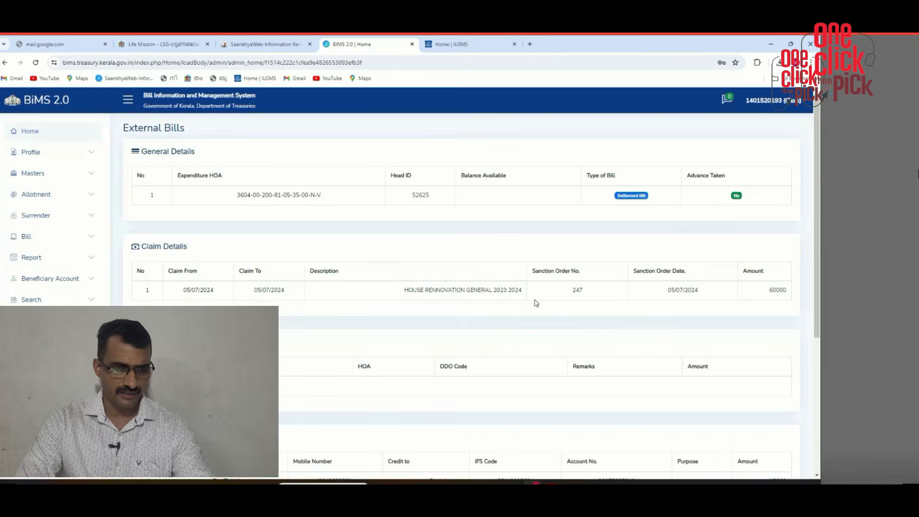
scroll(526, 300, "down", 4)
left_click(437, 444)
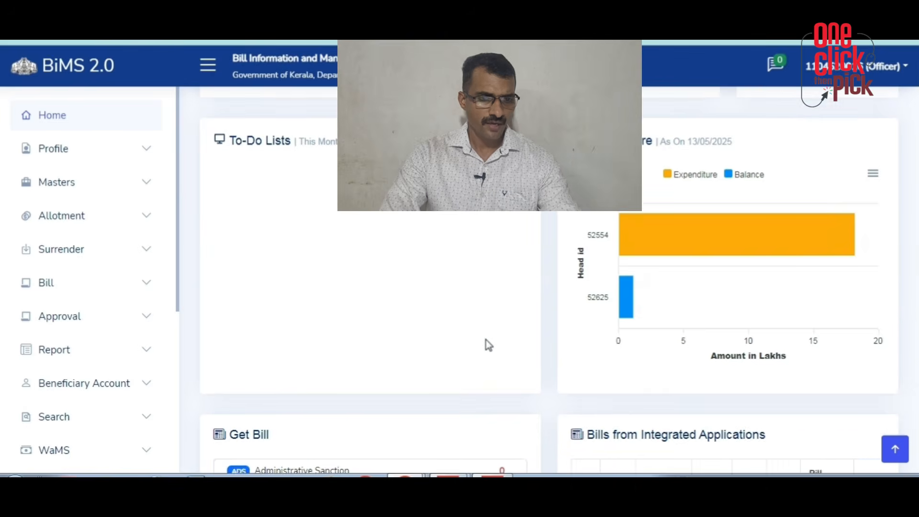
Open the 1,14,260.00 bill in the officer's Bill Approval, enter the remark Approved, and digitally sign and approve it.
scroll(489, 343, "down", 3)
left_click(90, 319)
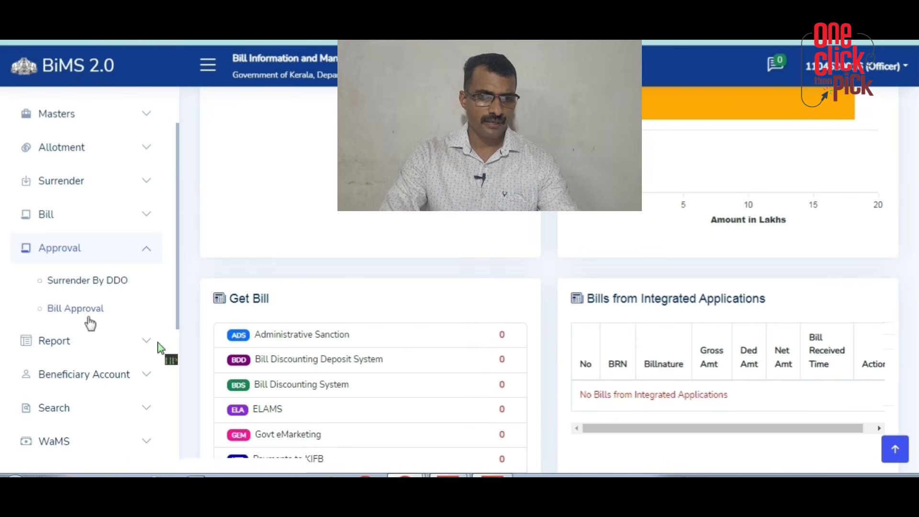
left_click_drag(83, 305, 81, 295)
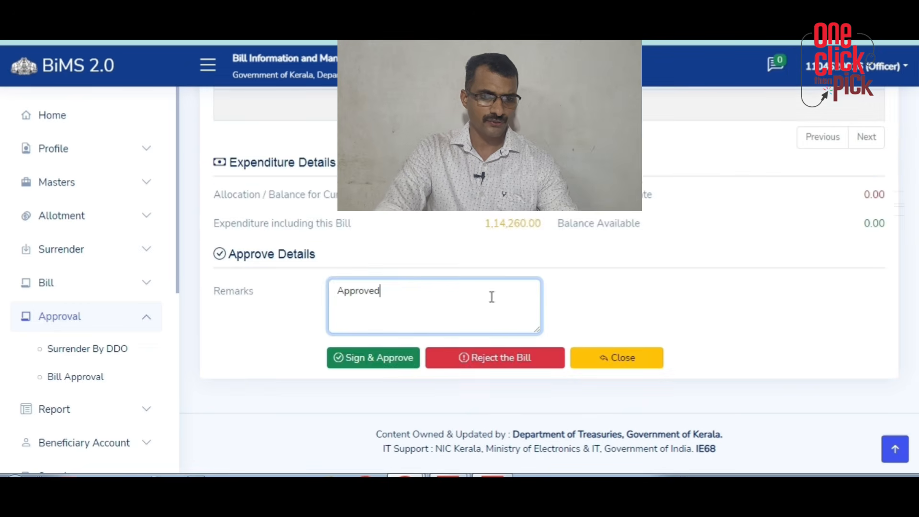
left_click(375, 359)
left_click(417, 339)
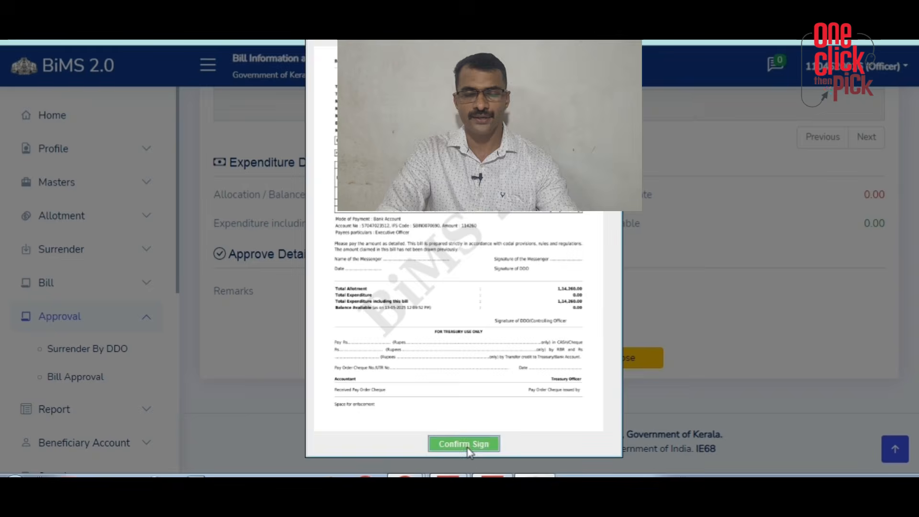
left_click(468, 448)
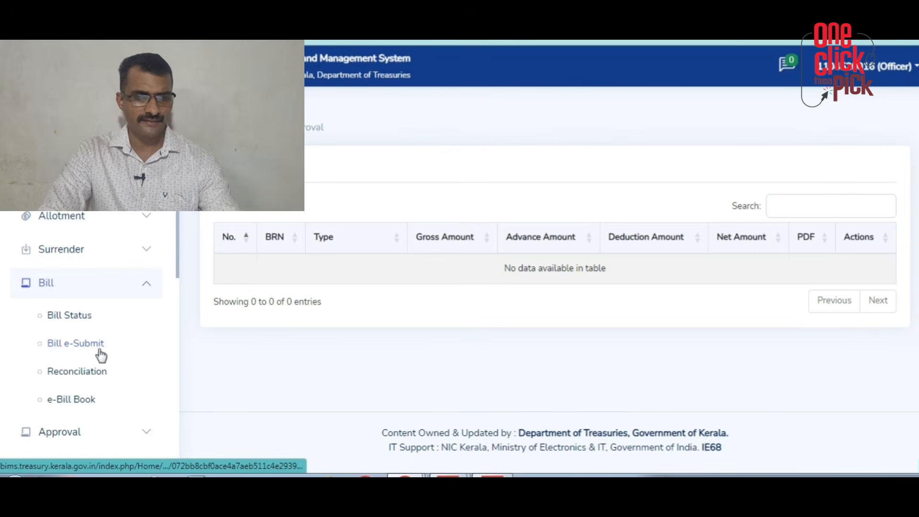
Open Bill e-Submit and start submitting the 1,14,260.00 LSGD Payment bill to the treasury.
left_click(86, 345)
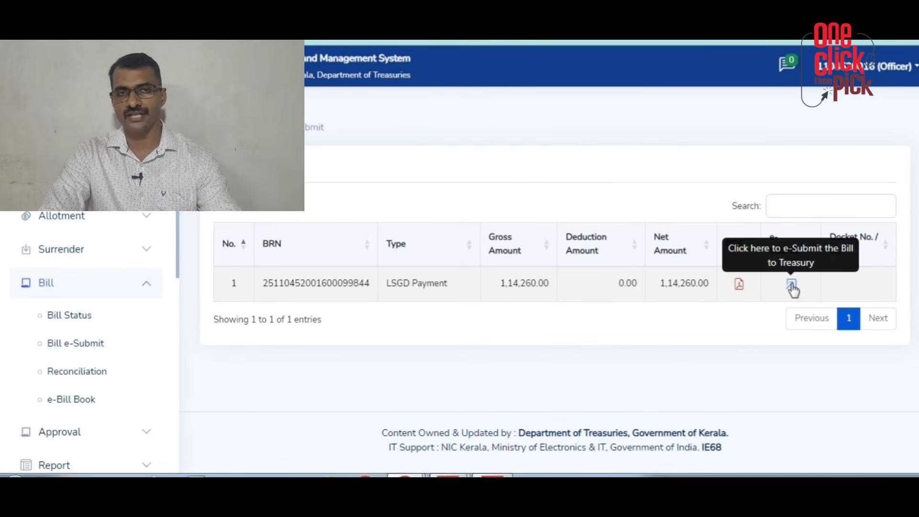
left_click(792, 286)
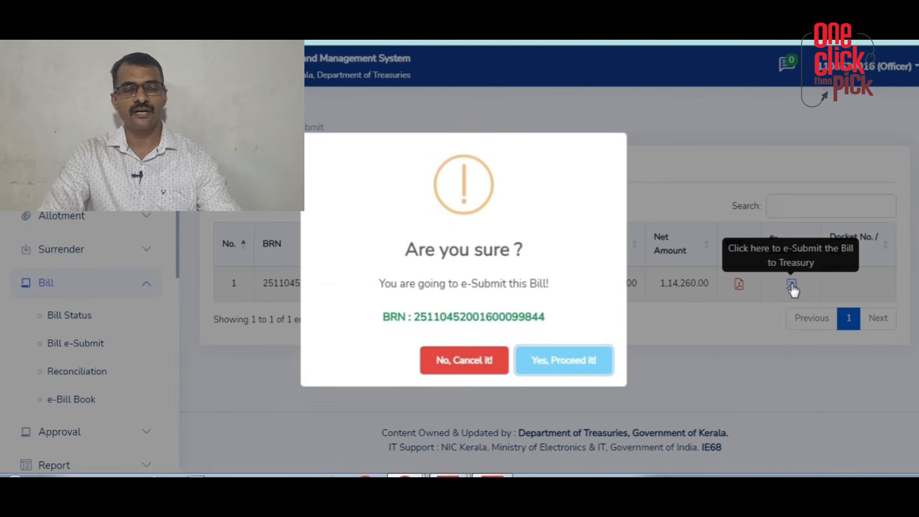